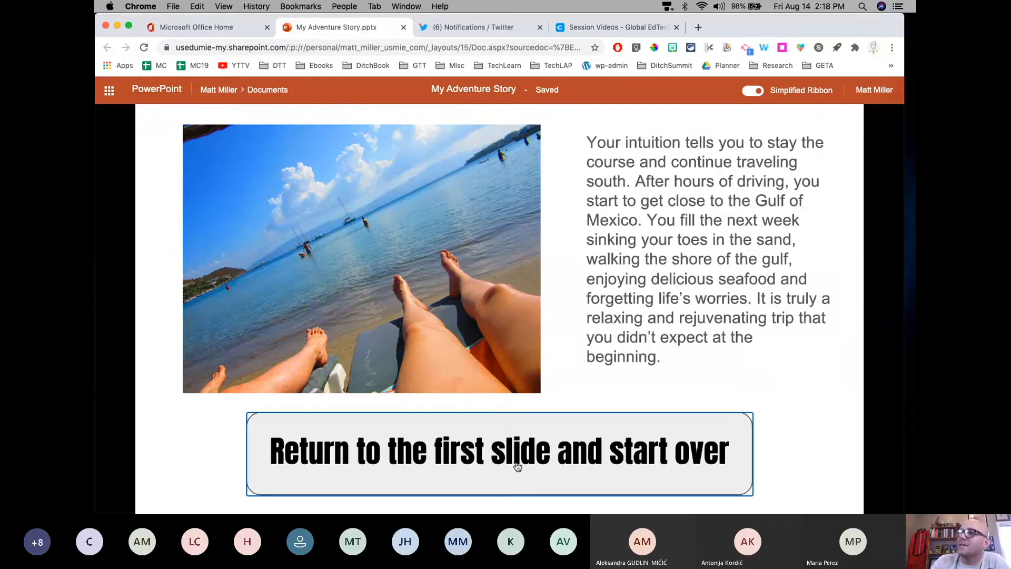
Step: Play the slide show's north route by turning right and taking the gravel road, return to the first slide, and end the show on slide 2
left_click(517, 466)
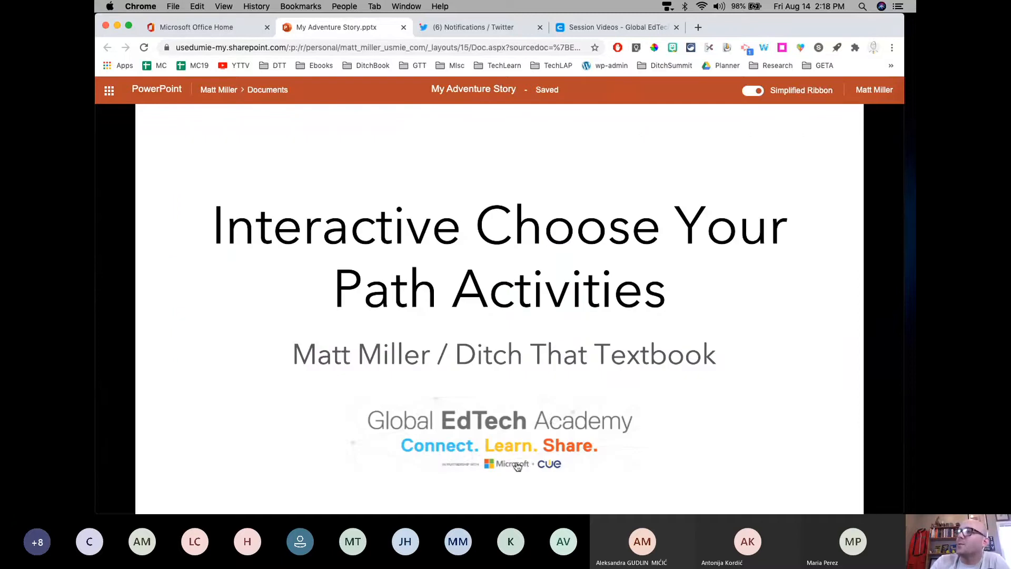
left_click(550, 418)
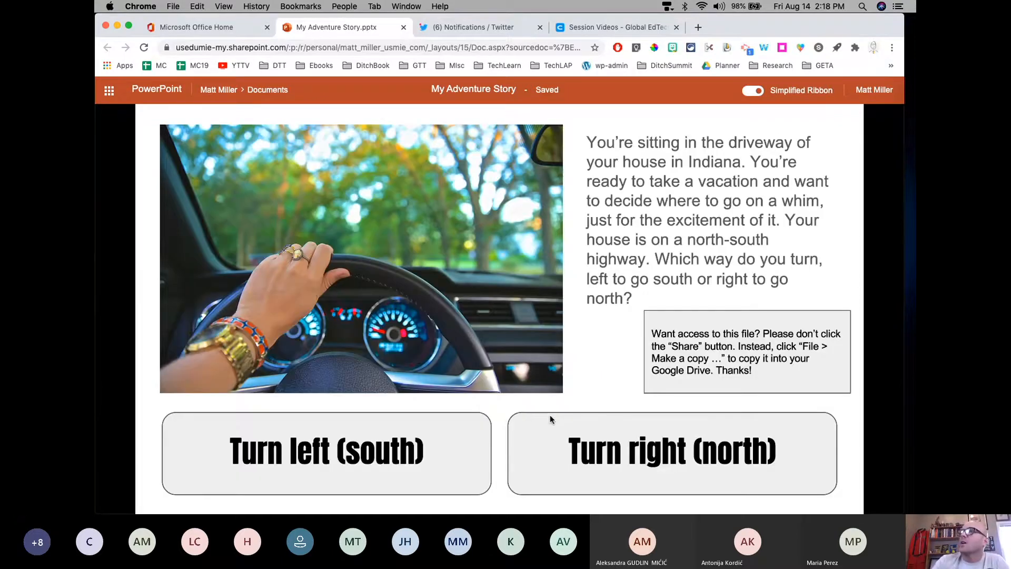
left_click(555, 467)
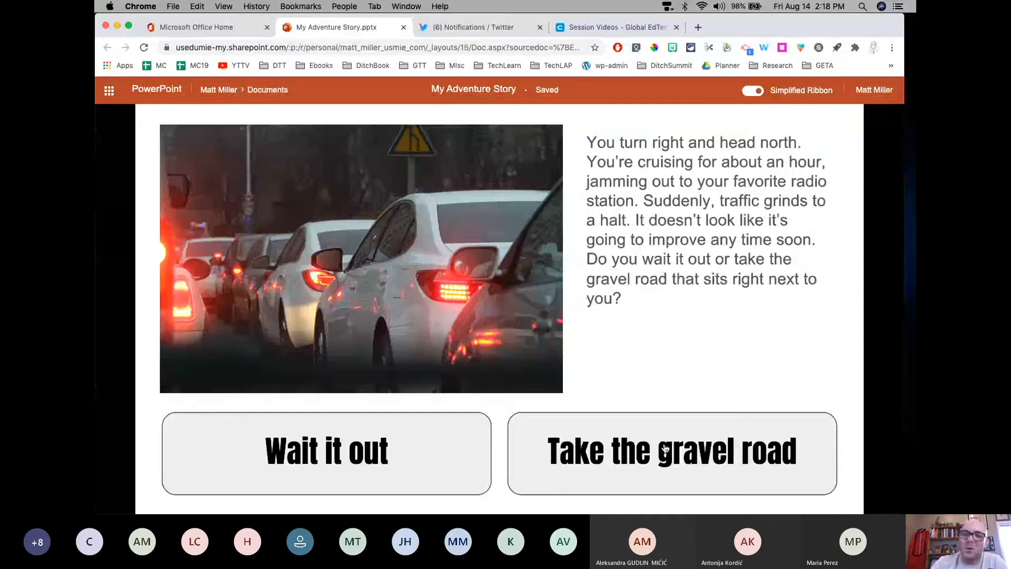
left_click(615, 468)
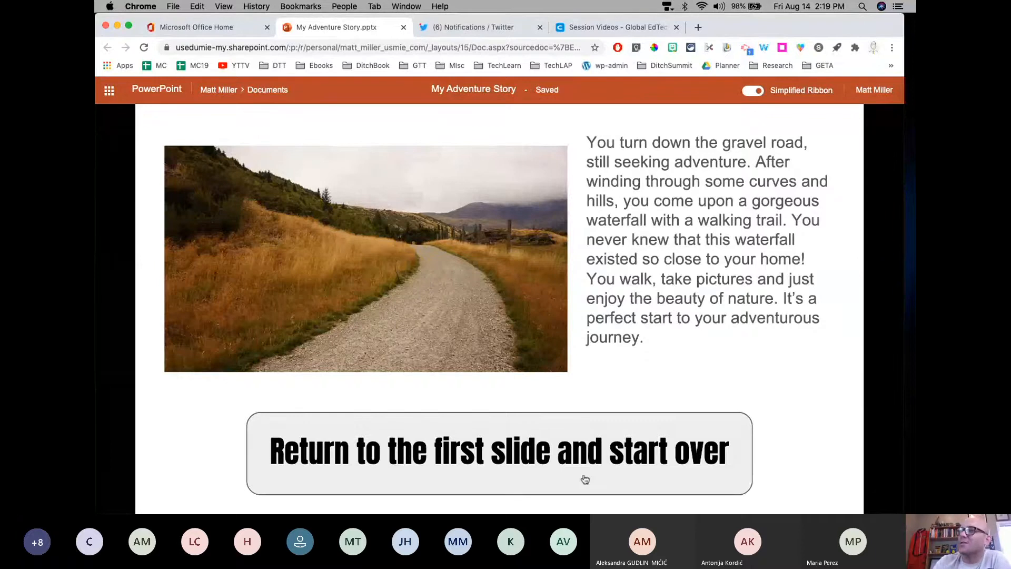
left_click(585, 479)
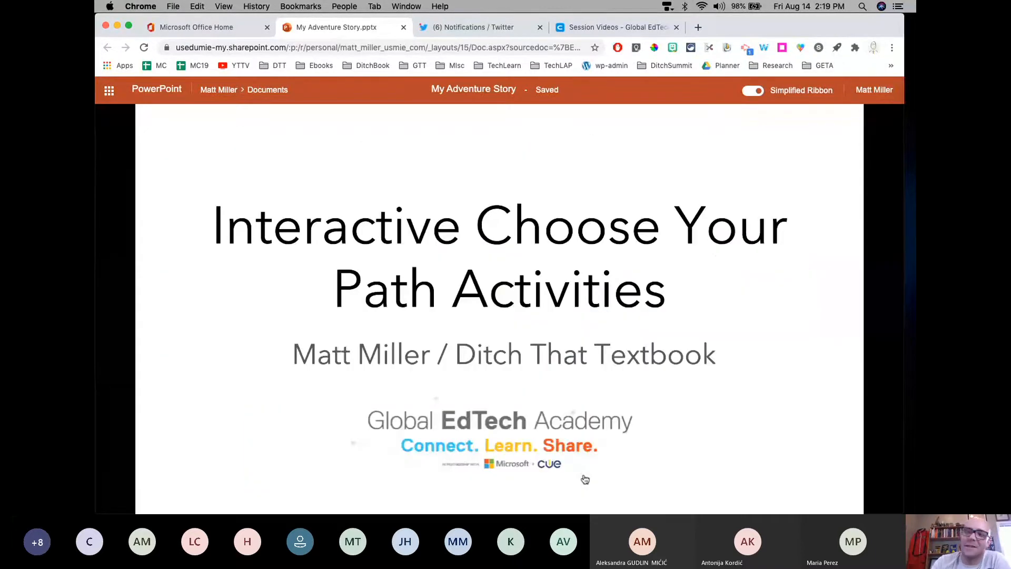
left_click(584, 479)
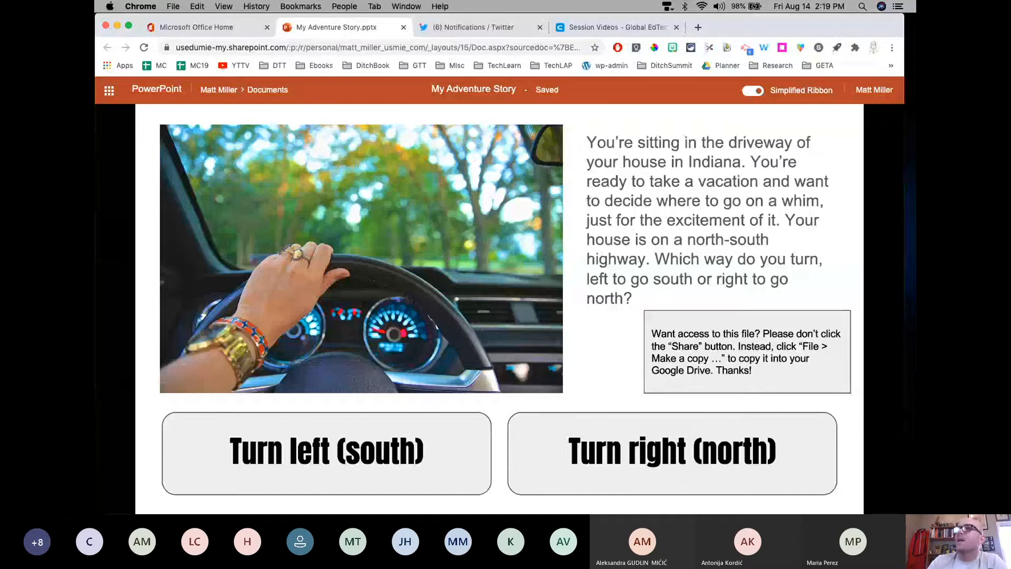
key("Escape")
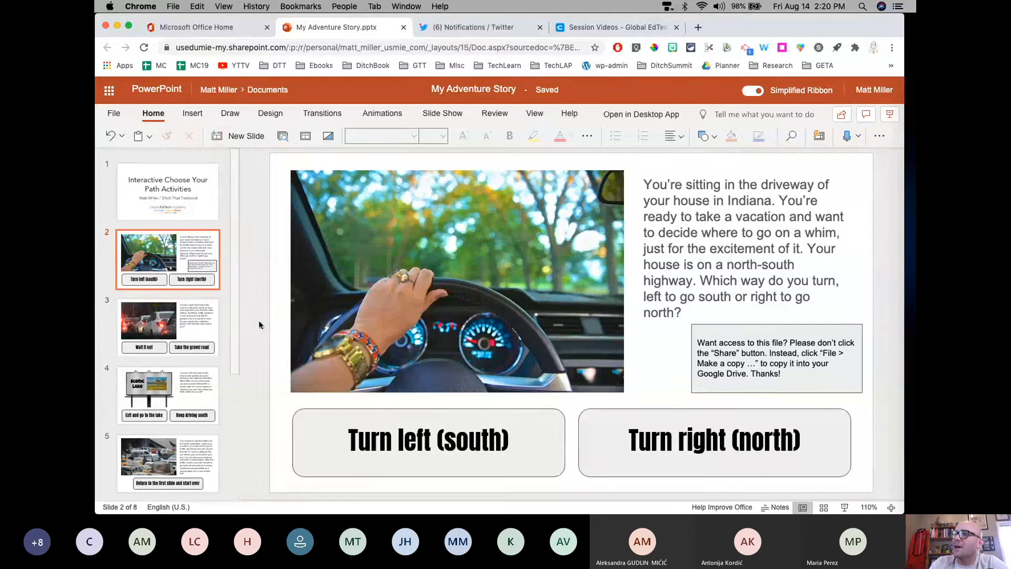
Step: Open the link settings for the "Turn left (south)" button on slide 2 and close them without inserting a link
left_click(558, 424)
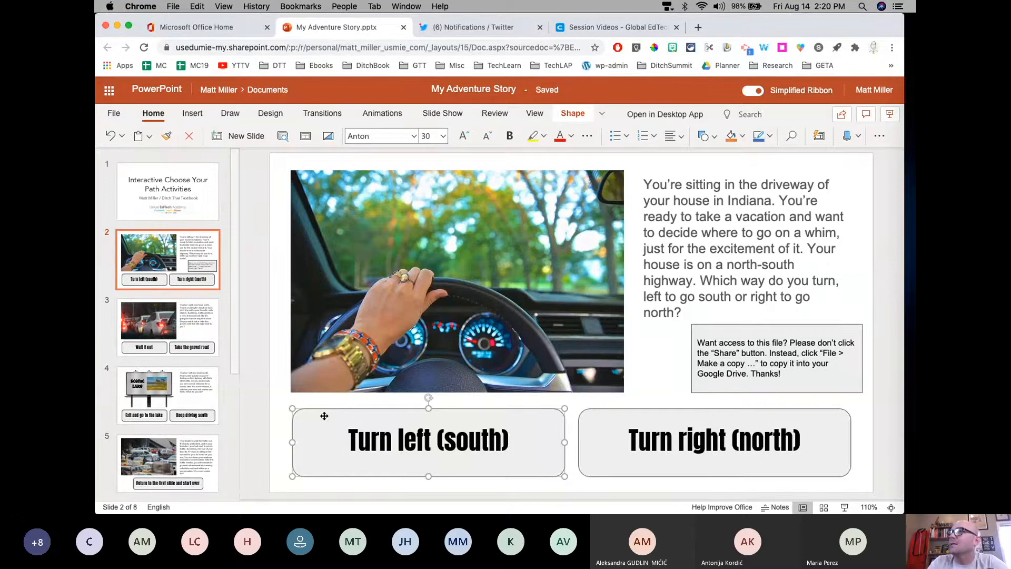
left_click(192, 113)
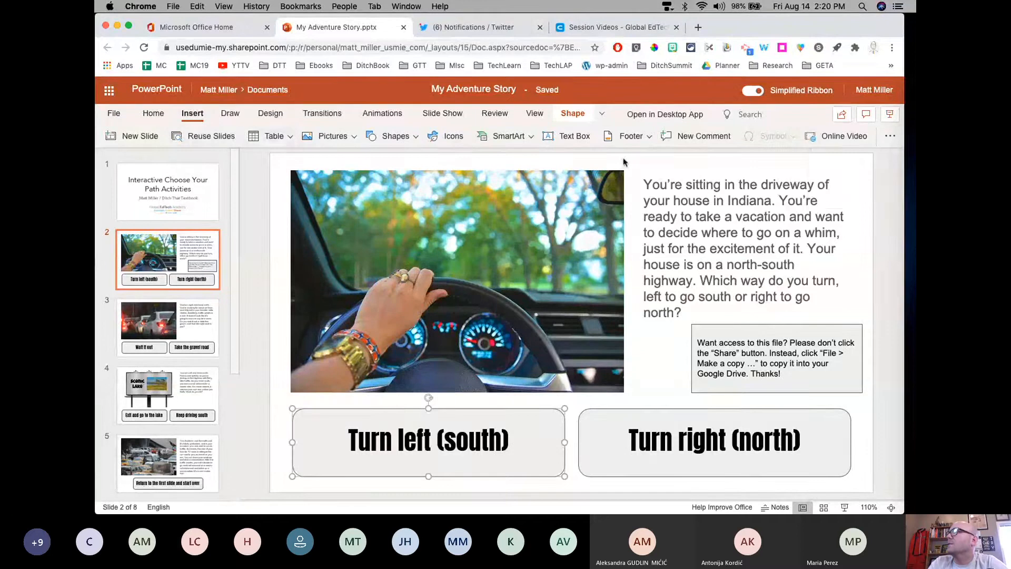
left_click(890, 137)
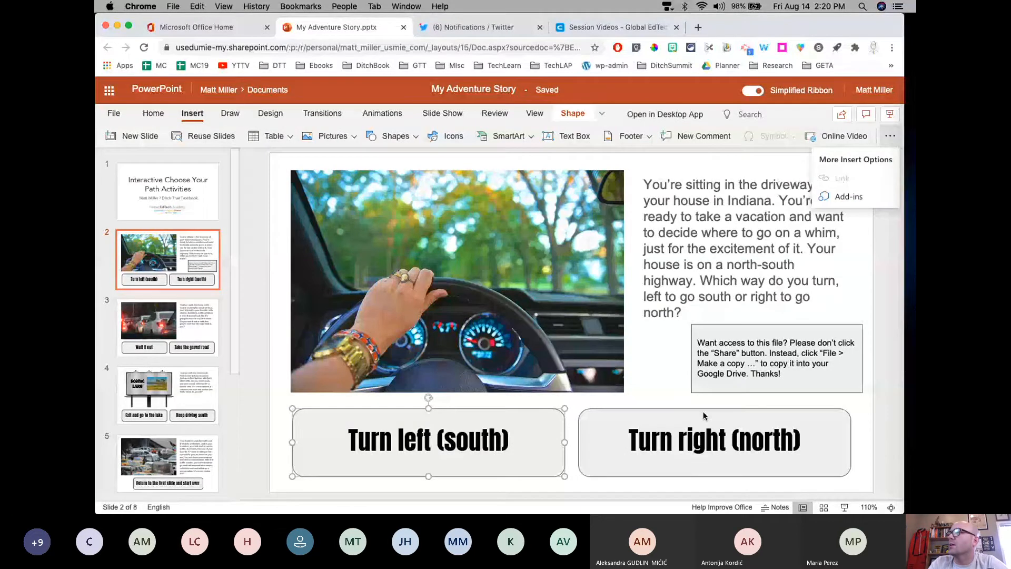
left_click(552, 466)
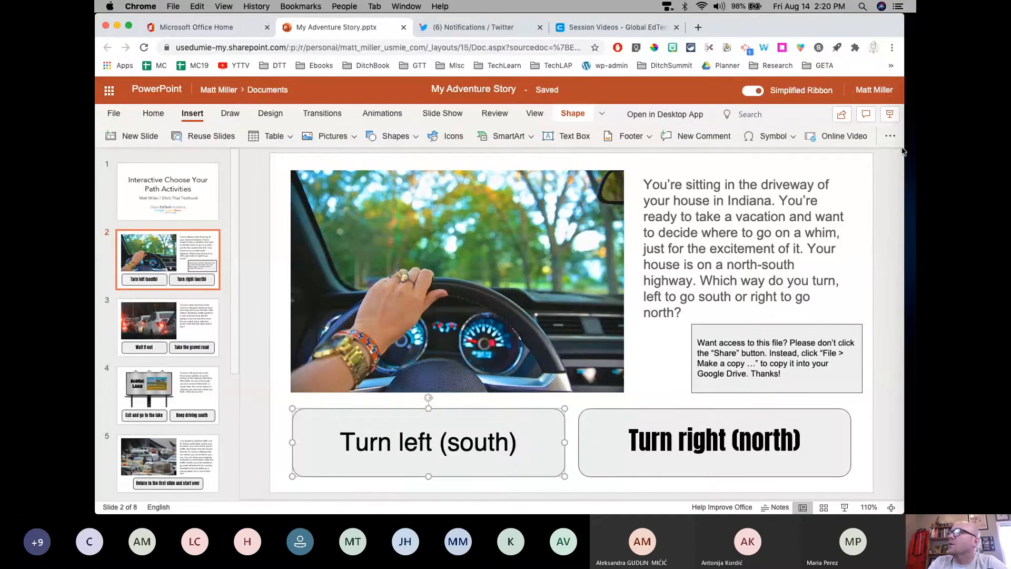
left_click(890, 136)
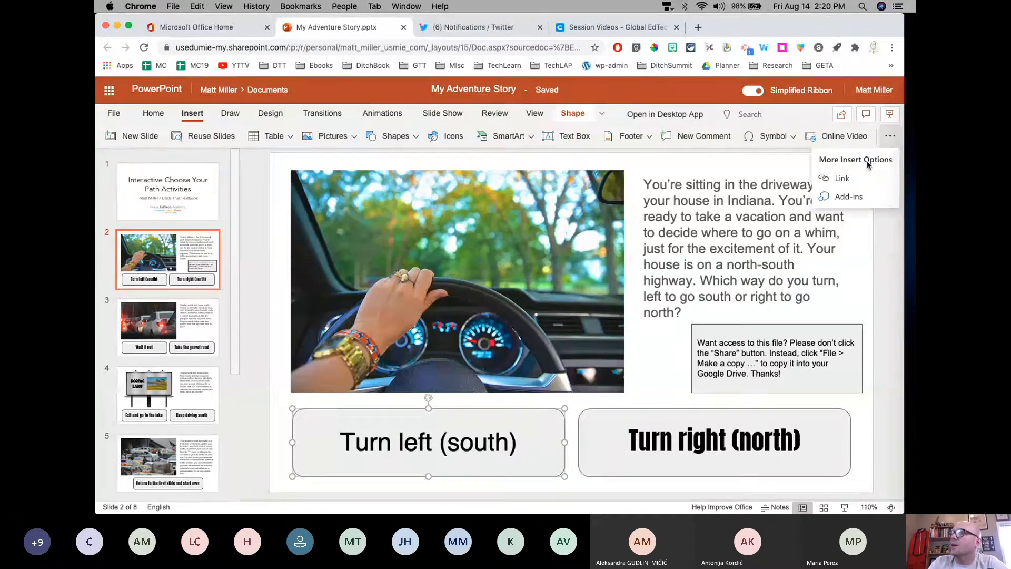
left_click(842, 178)
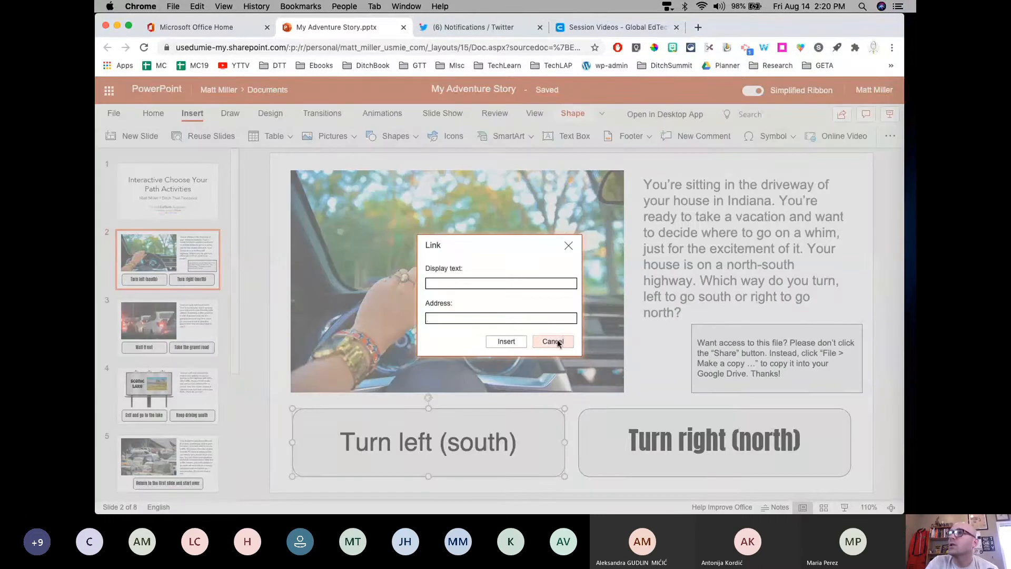
left_click(568, 246)
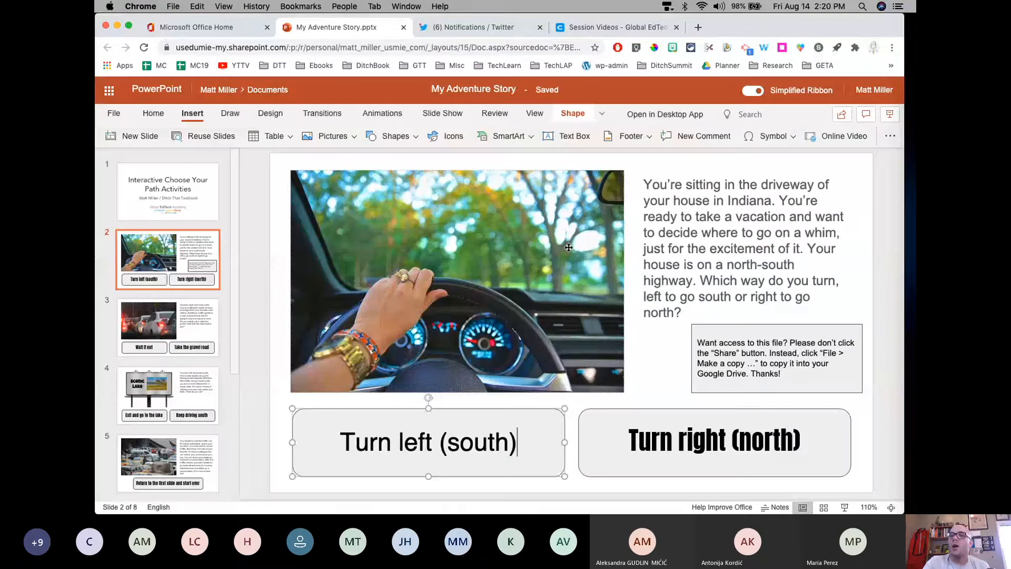
left_click(573, 473)
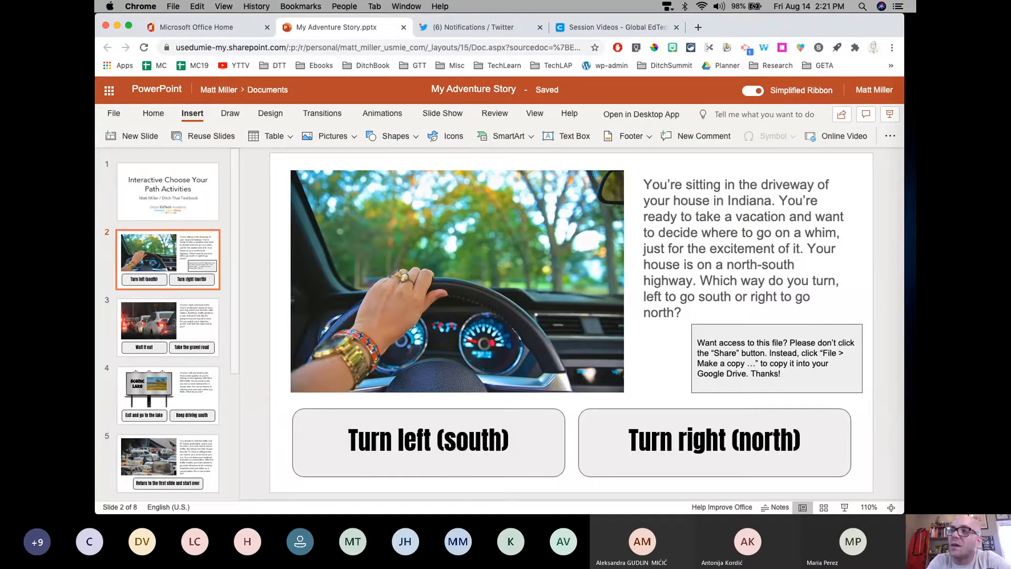
Step: Examine the objects that make up slide 2: the two choice buttons, the picture and the story text box
left_click(558, 419)
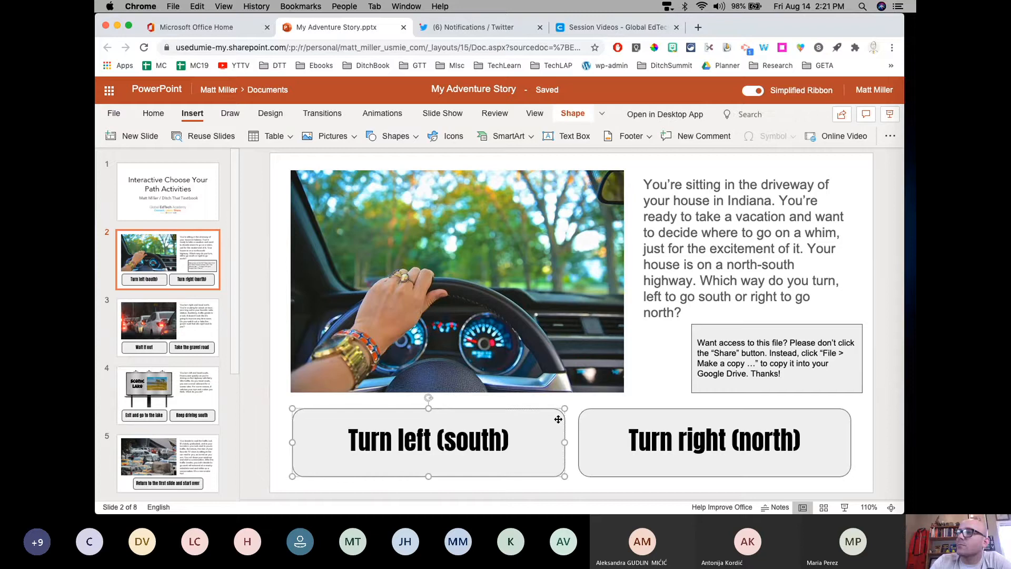
left_click(581, 406)
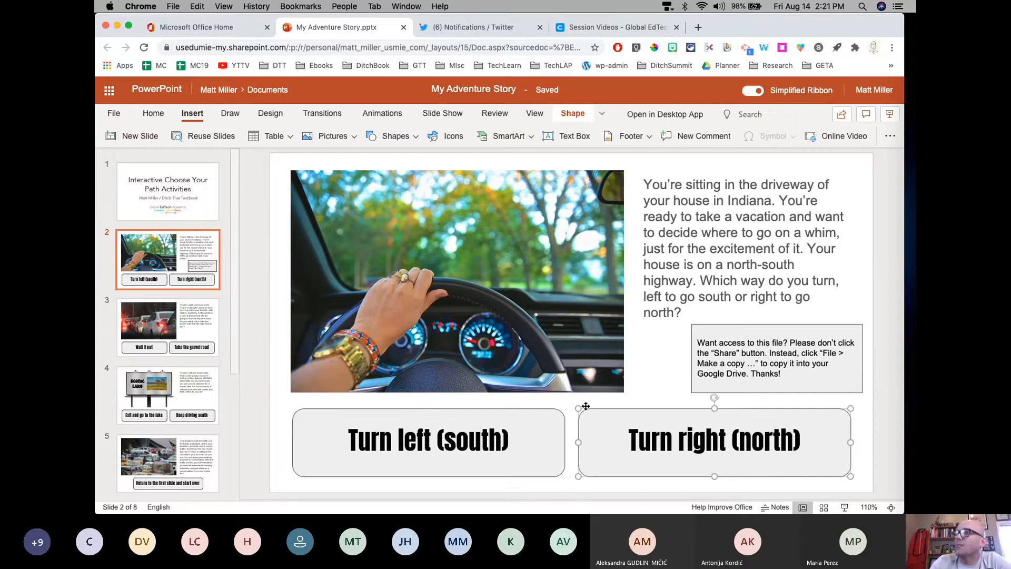
left_click(567, 389)
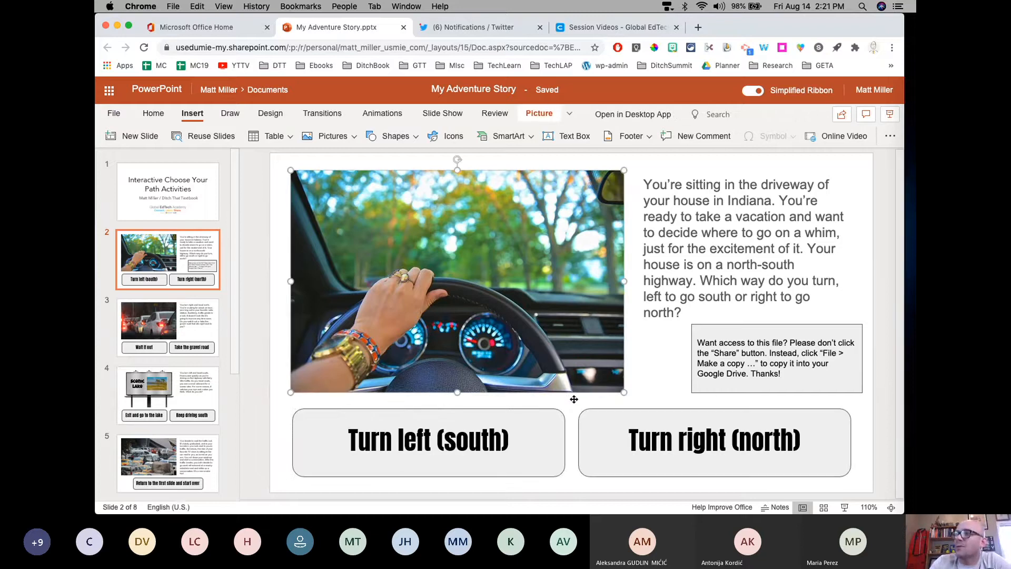
left_click(572, 410)
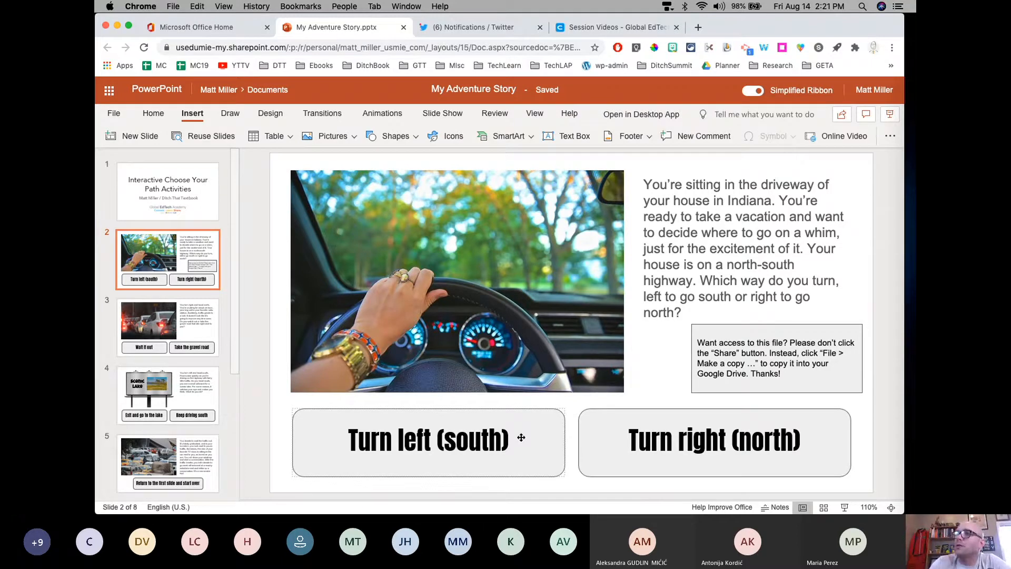
left_click(373, 330)
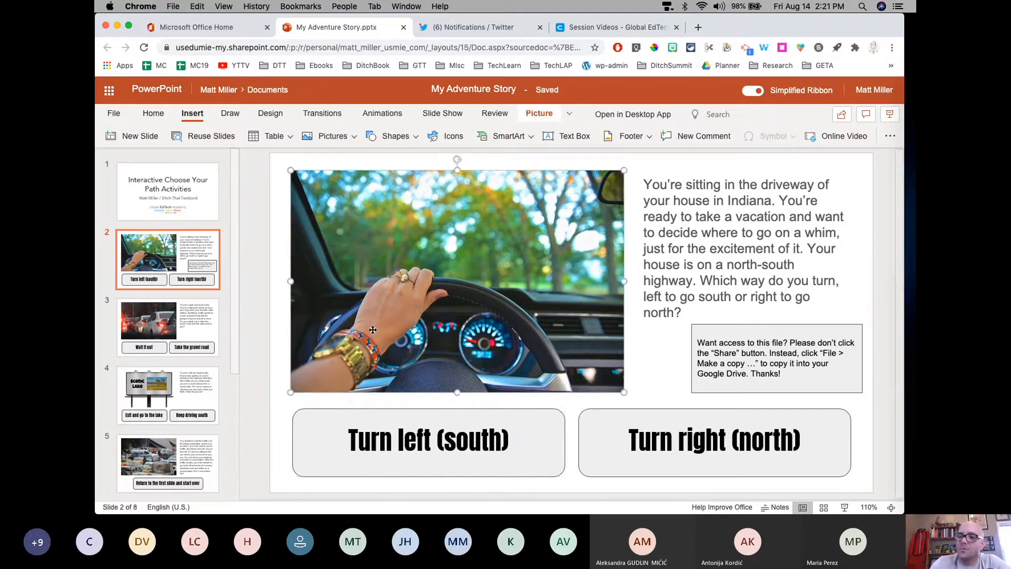
left_click(711, 221)
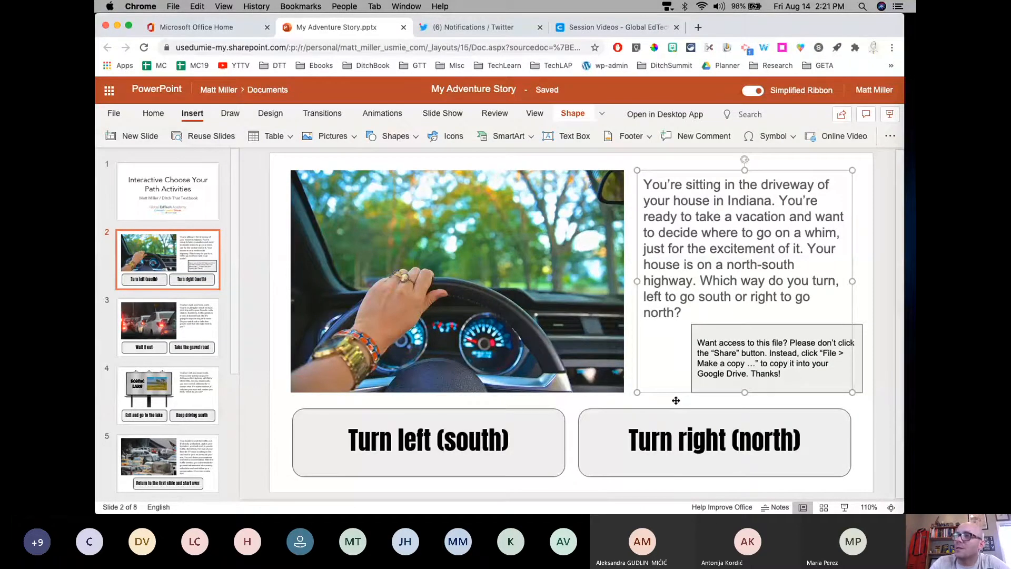
left_click(547, 422)
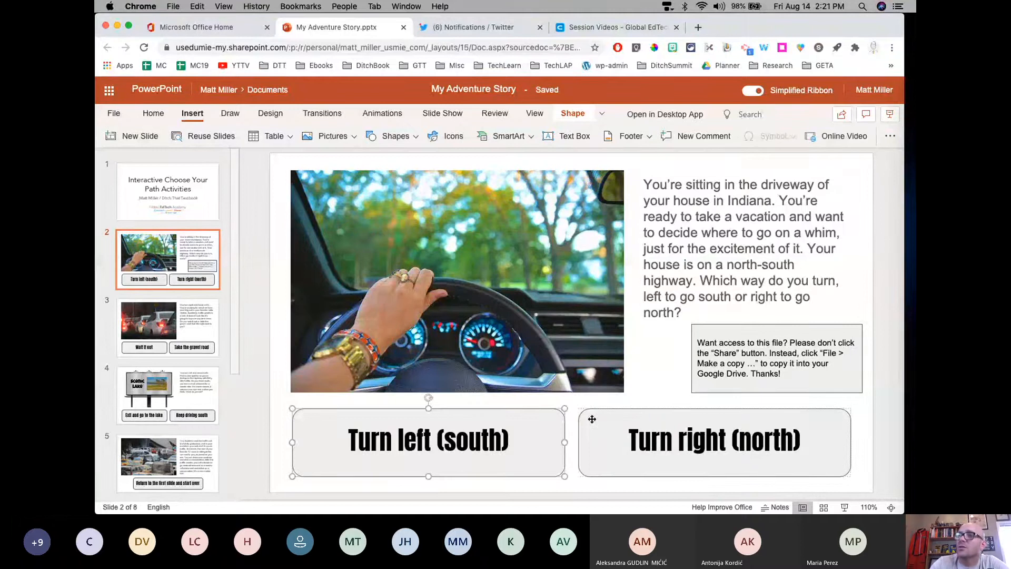
left_click(571, 402)
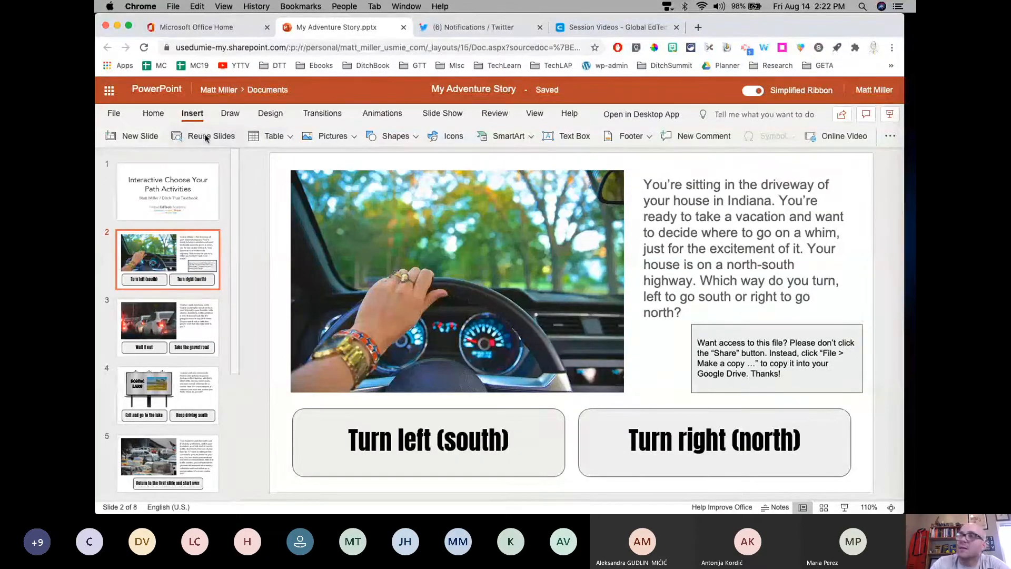
Step: Add a rounded rectangle about 4.55" wide and 1.00" high above the "Turn left (south)" button and label it "Turn left (south)"
left_click(416, 137)
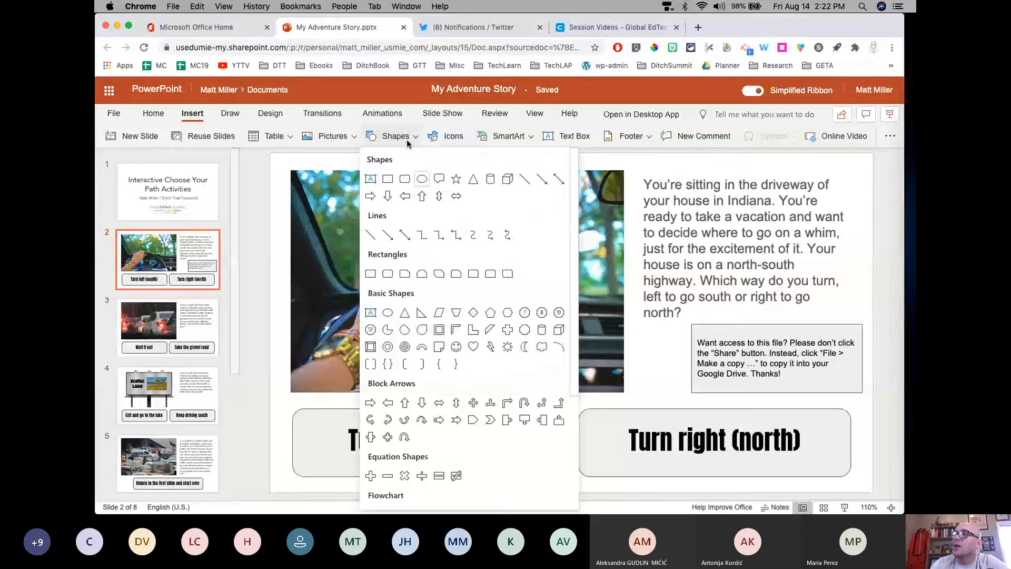
left_click(411, 181)
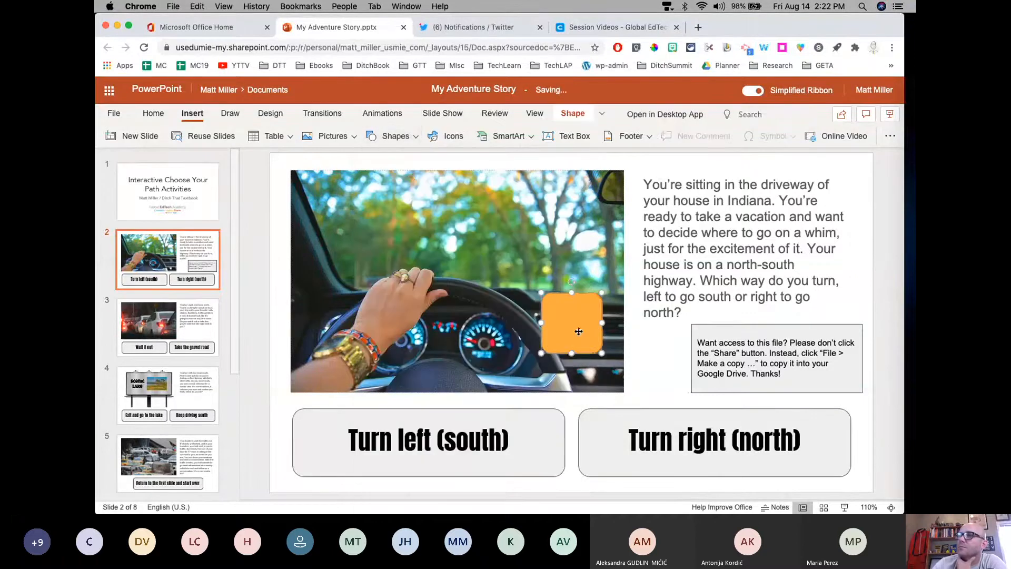
left_click_drag(561, 337, 565, 396)
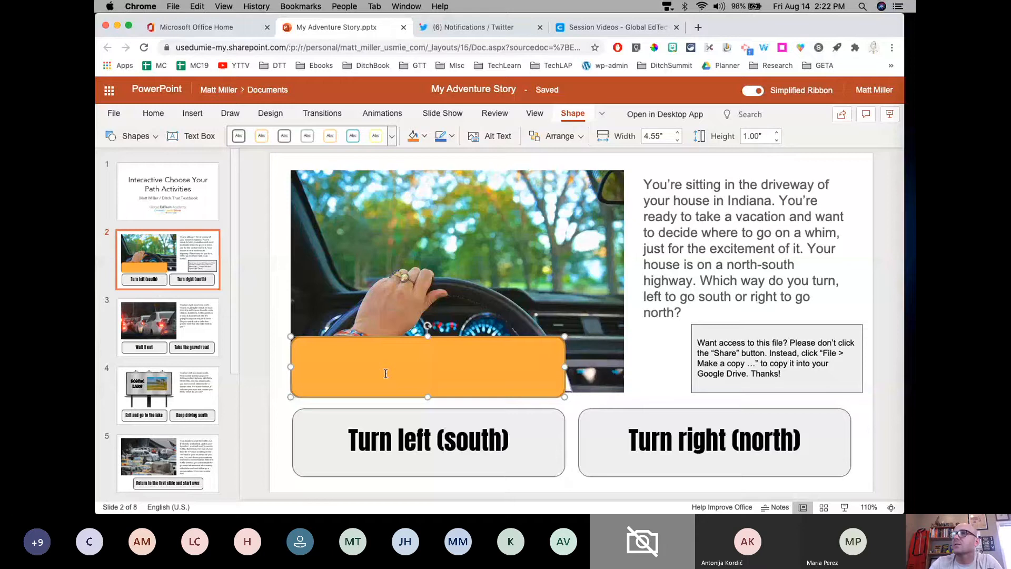
type("Turn left (south)")
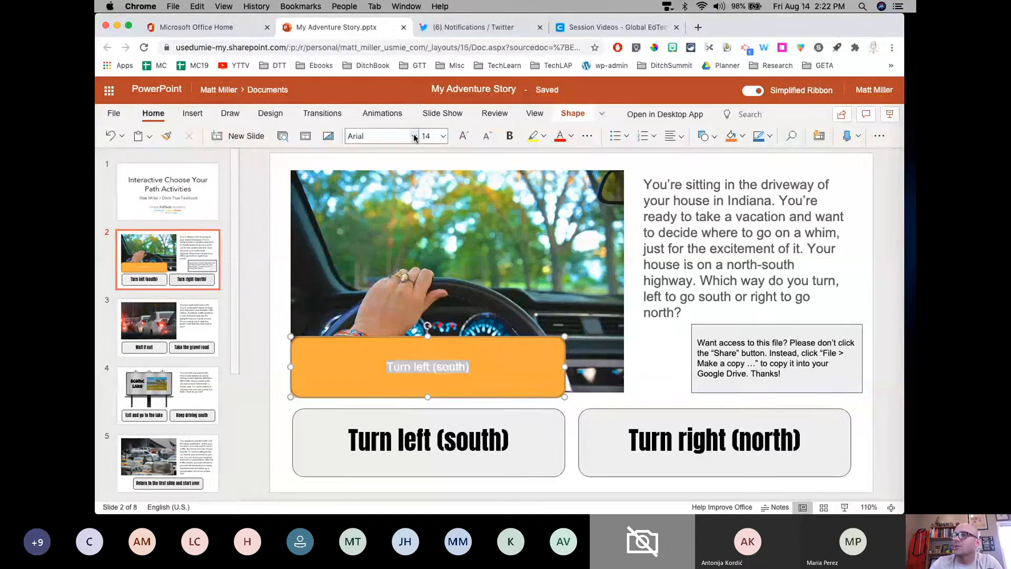
Step: Format the orange button's label in the Impact font at size 32
left_click(415, 137)
scroll(411, 382, "down", 10)
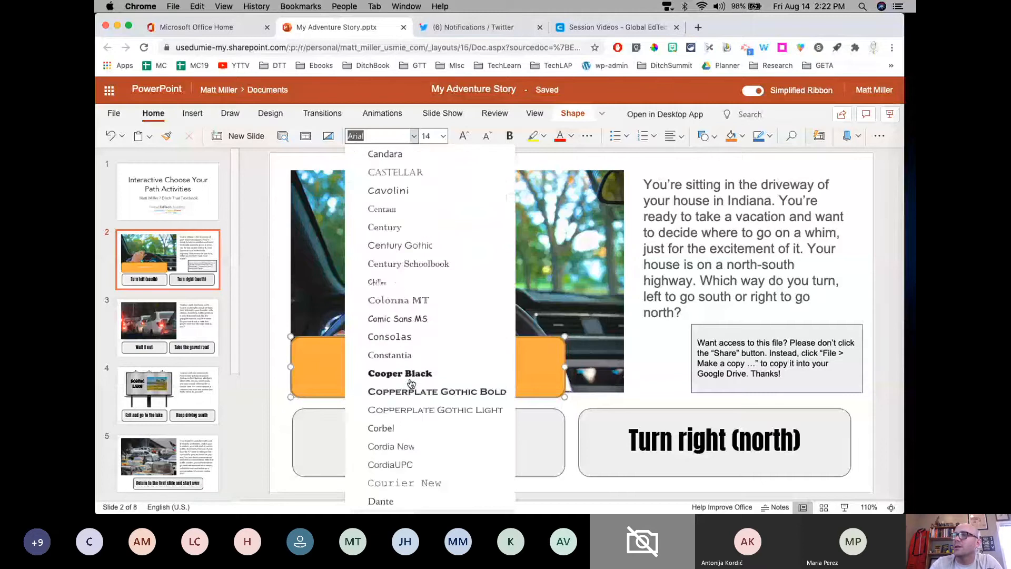
scroll(411, 383, "down", 15)
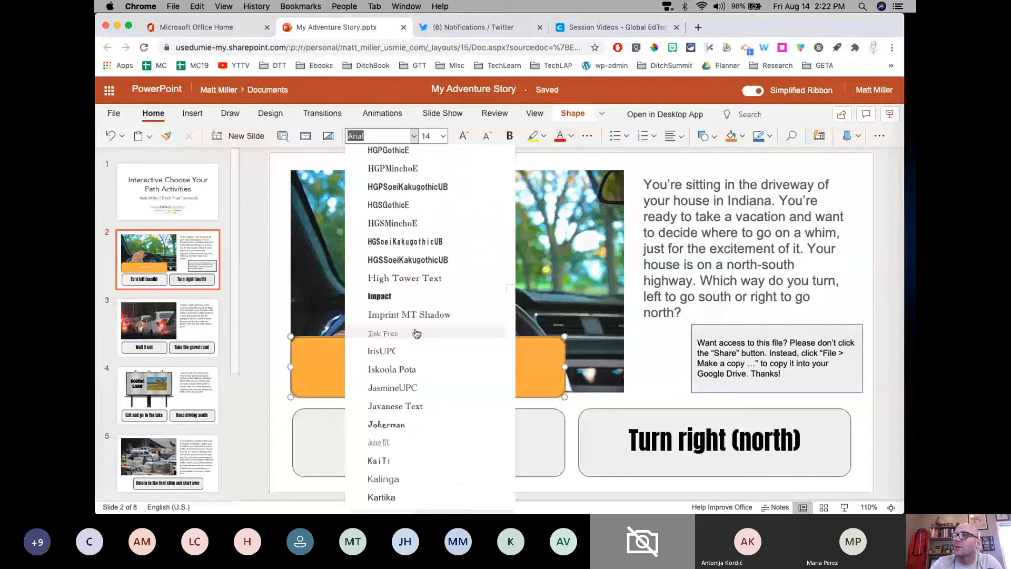
left_click(389, 296)
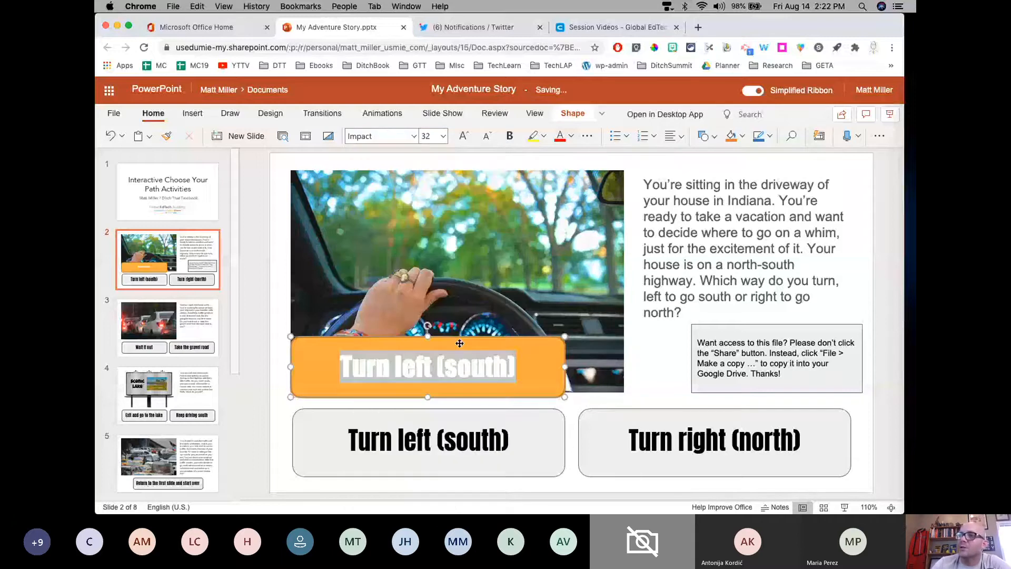
Step: Delete the orange "Turn left (south)" button from slide 2
left_click(370, 332)
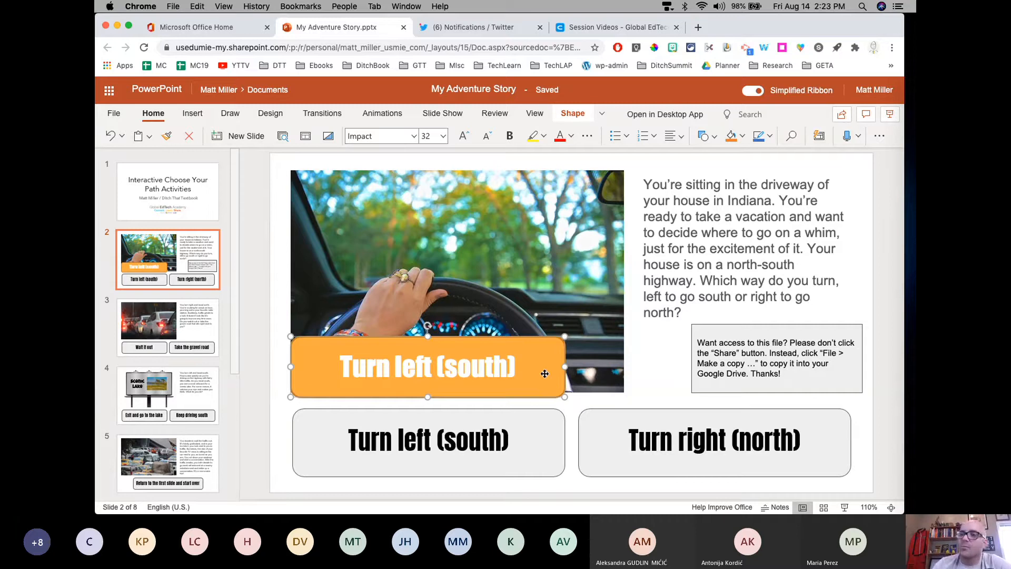
key("Delete")
Step: Look for a way to link the grey "Turn left (south)" button on slide 2 to another slide
left_click(560, 458)
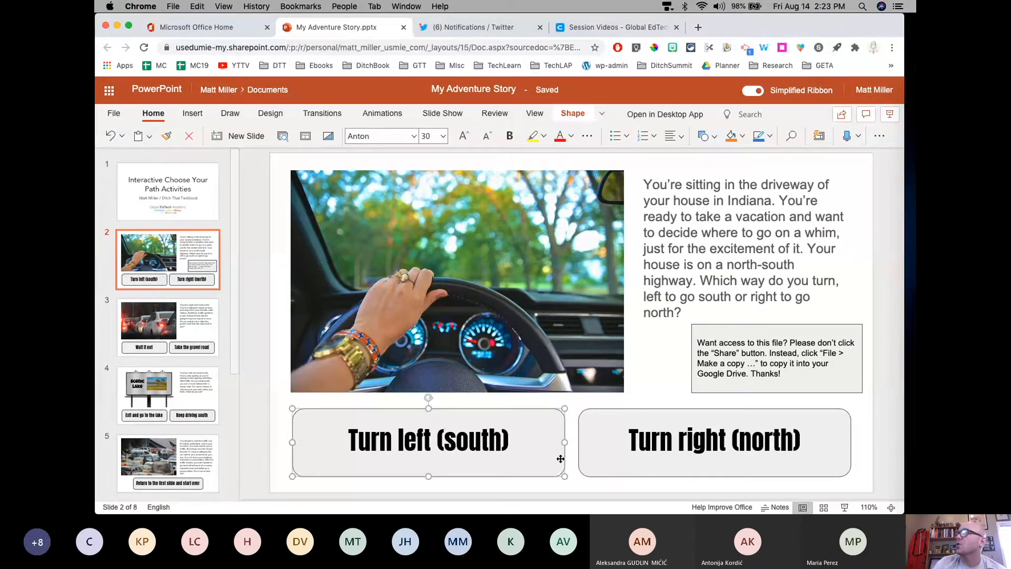
left_click(879, 136)
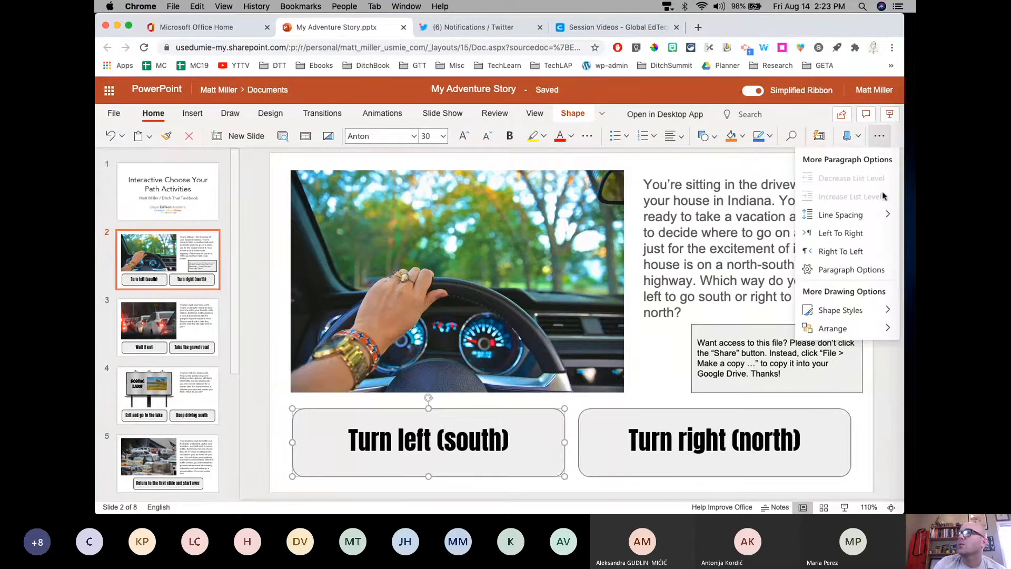
left_click(879, 136)
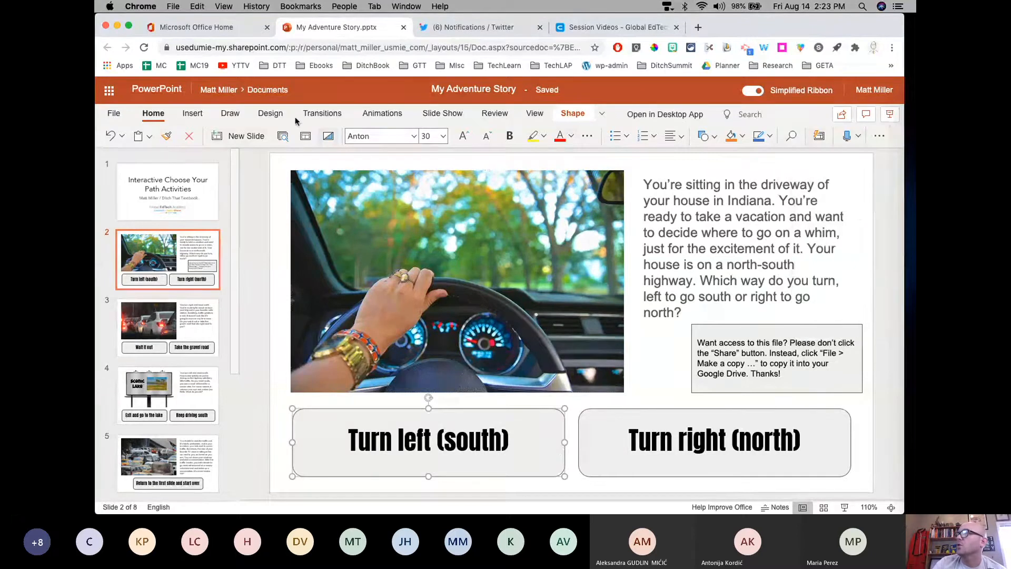
left_click(193, 113)
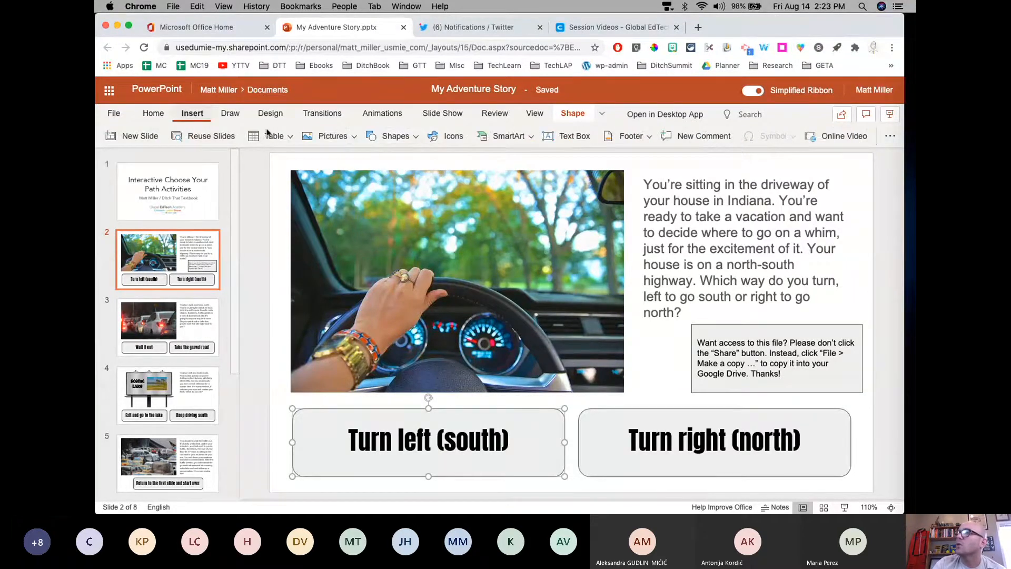
left_click(891, 136)
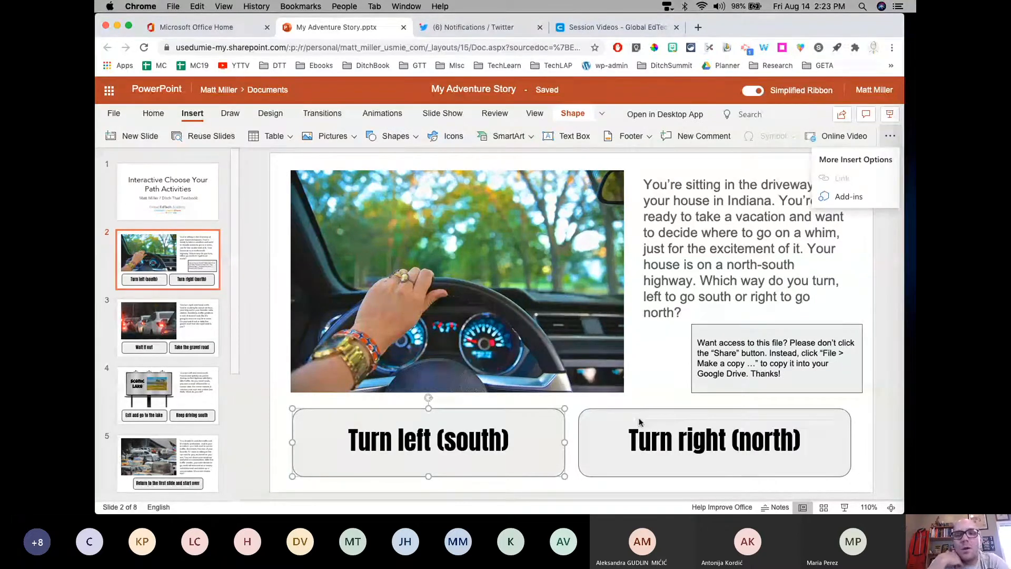
left_click(846, 176)
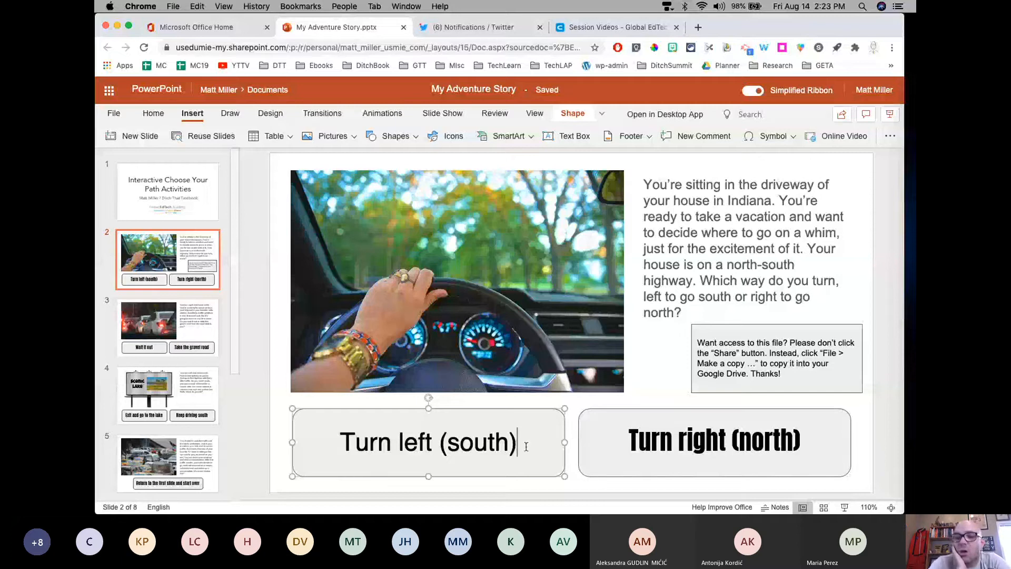
left_click(573, 434)
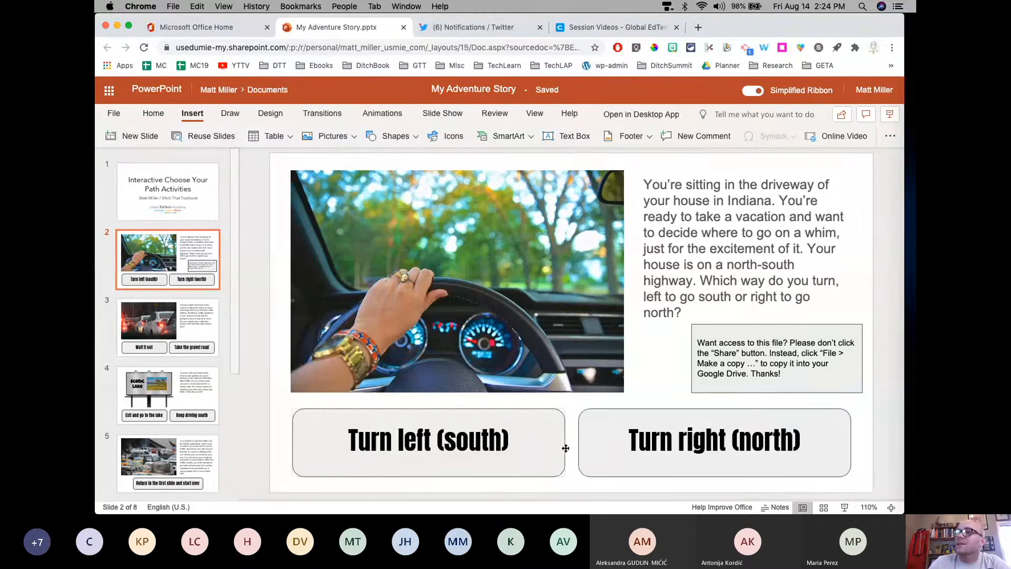
Step: Review slide 2's choice buttons, story text and picture as the parts of a decision slide
left_click(556, 440)
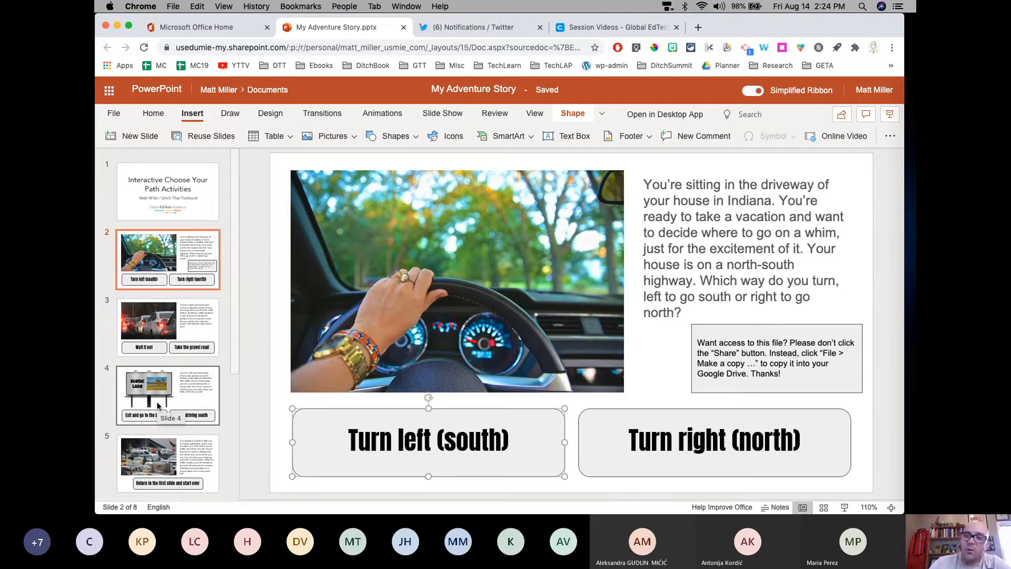
left_click(592, 461)
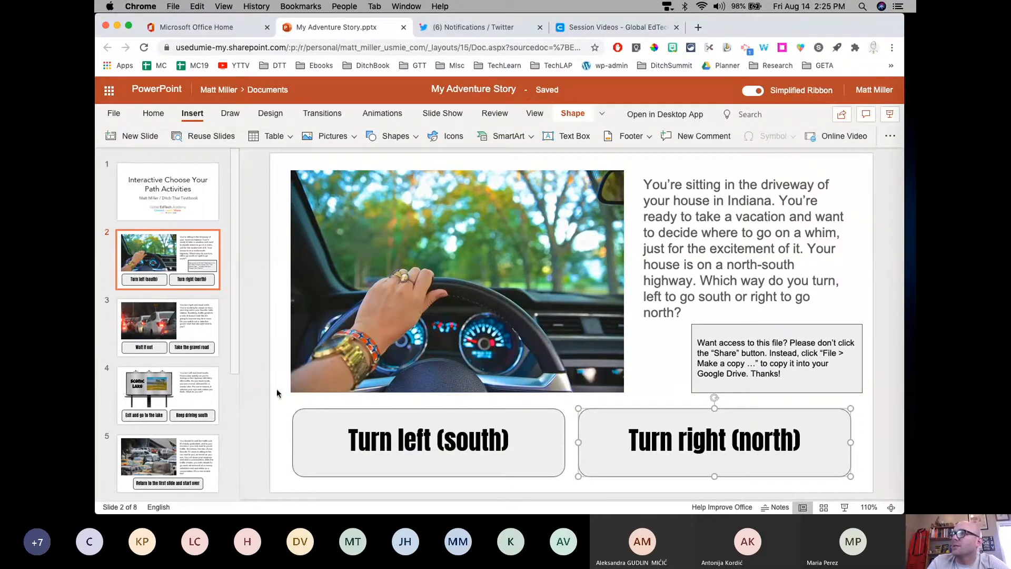
left_click(259, 268)
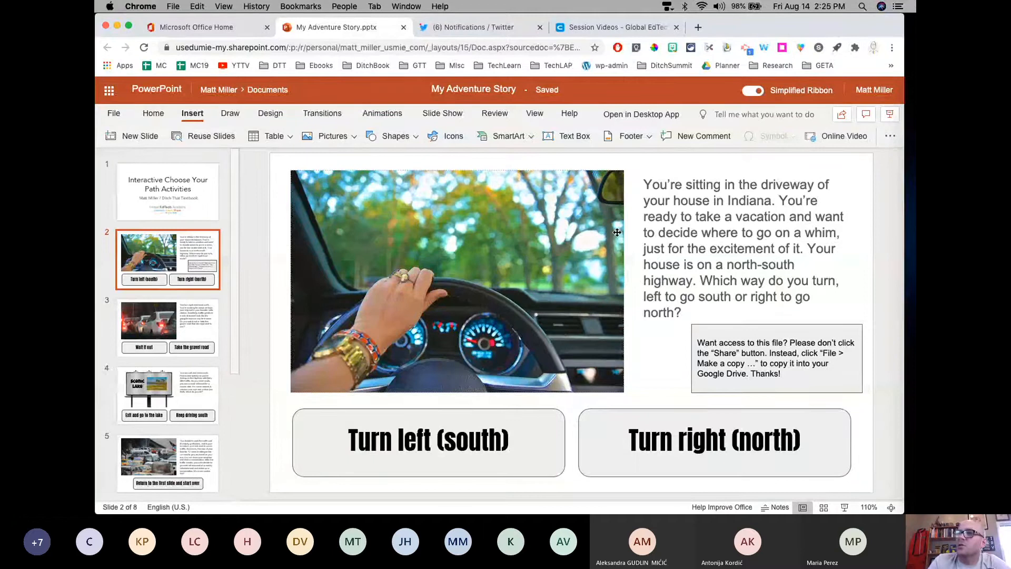
left_click(729, 235)
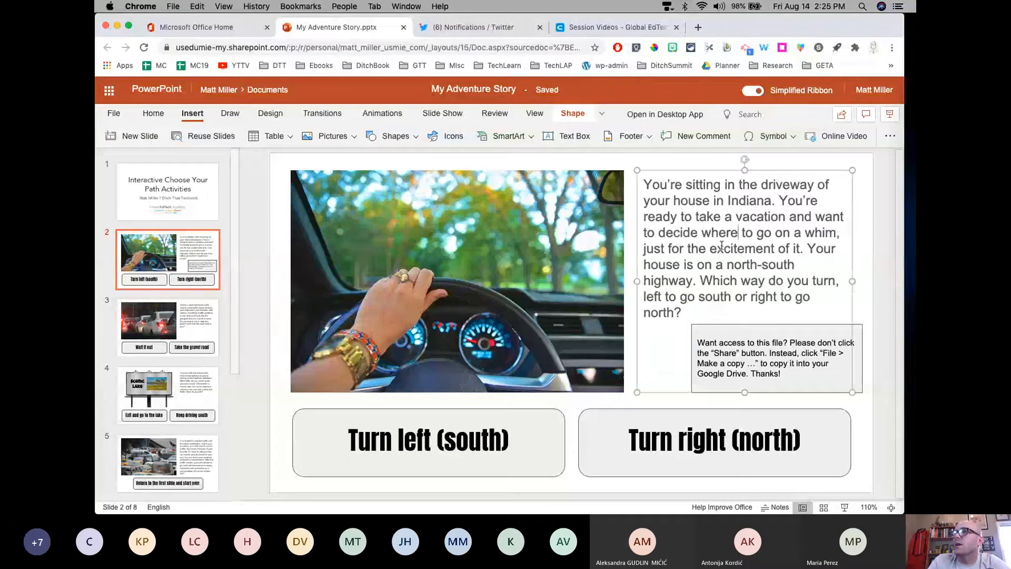
left_click(610, 371)
left_click(542, 452)
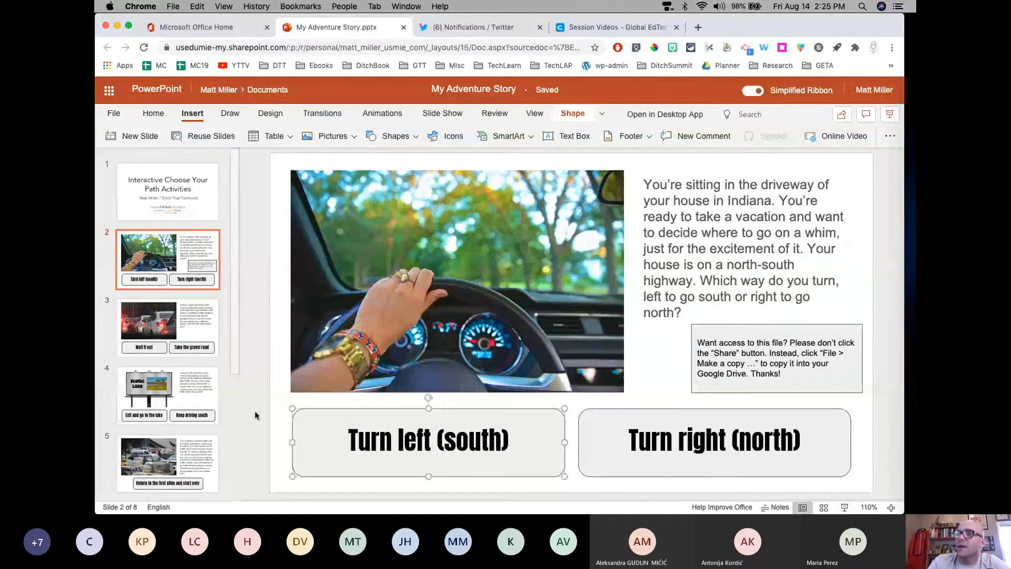
Step: Trace the story's paths from slide 2's choices through slides 4 and 3 to the ending slides 5 and 8
left_click(175, 399)
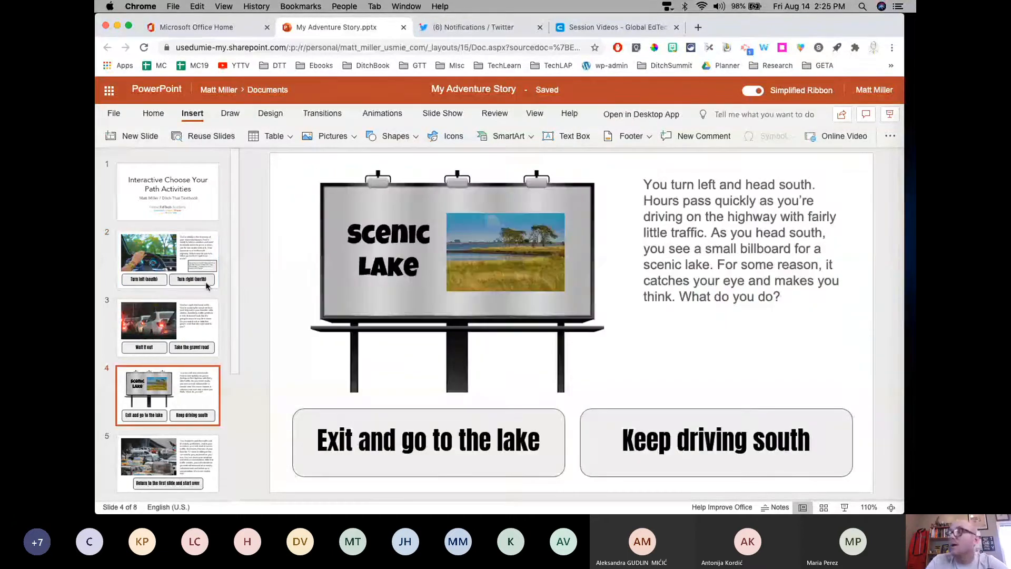
left_click(207, 286)
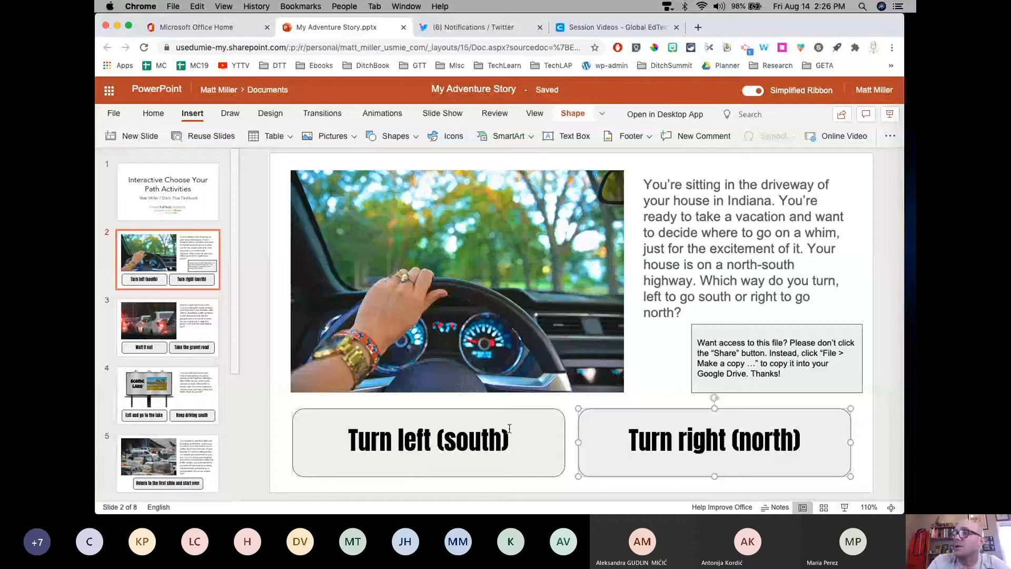
left_click(509, 428)
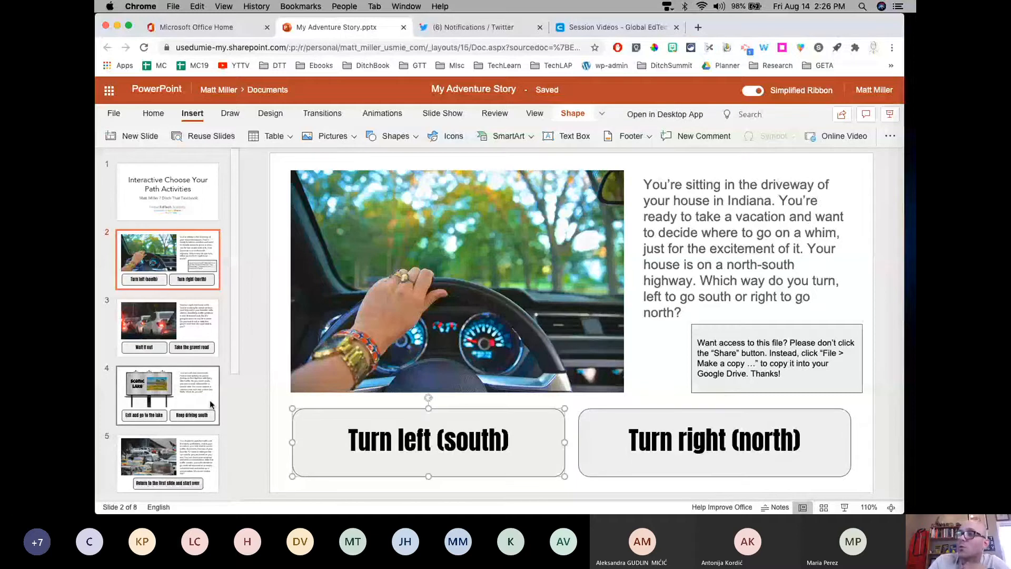
left_click(211, 404)
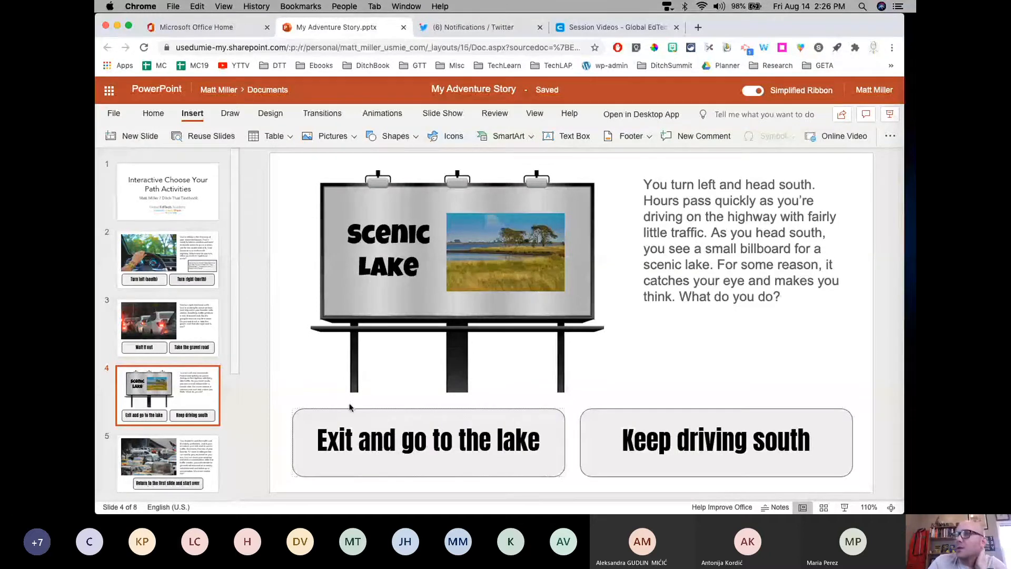
scroll(196, 372, "down", 3)
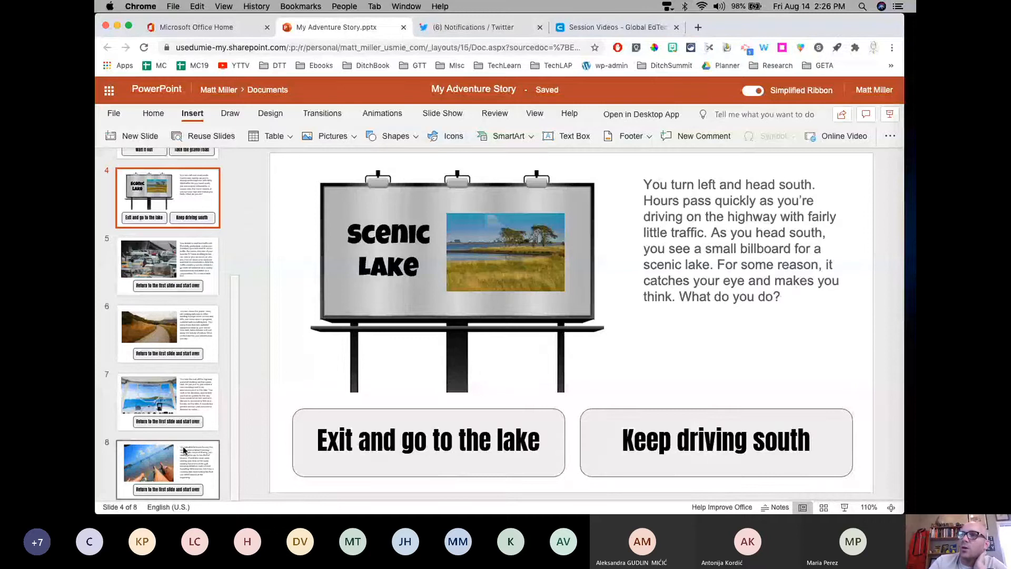
scroll(176, 210, "up", 3)
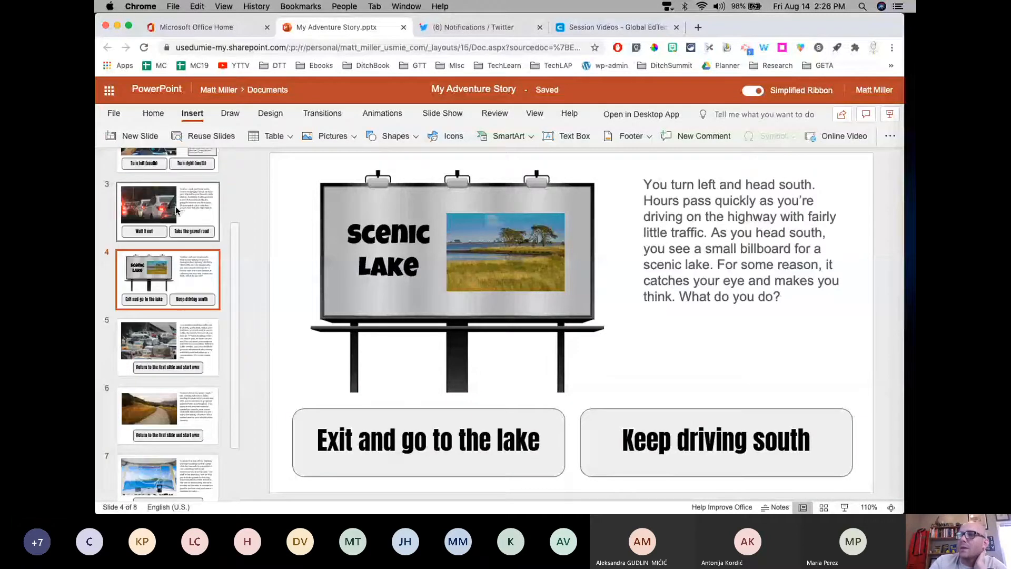
left_click(181, 205)
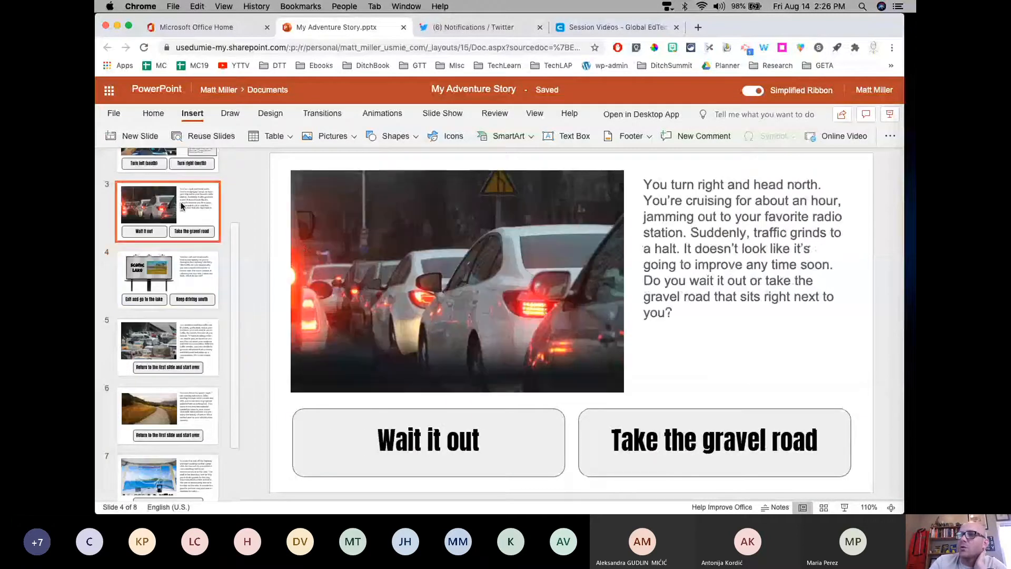
scroll(189, 384, "down", 3)
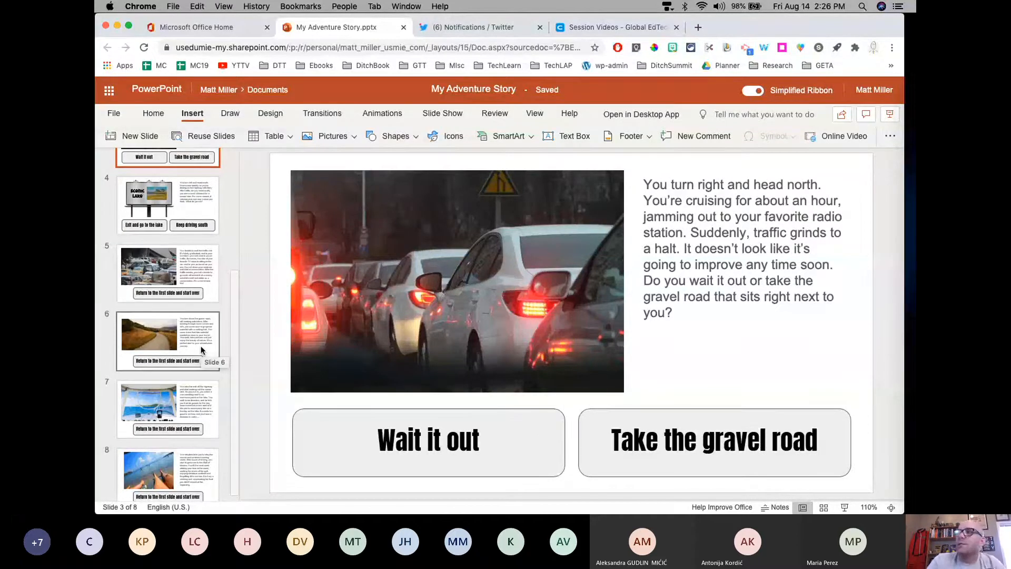
left_click(178, 294)
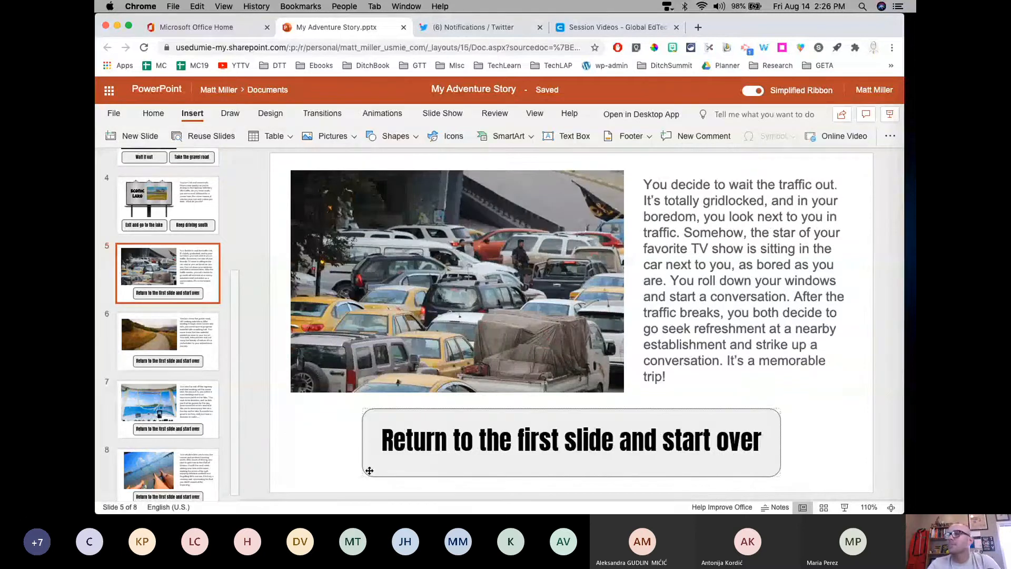
scroll(204, 415, "down", 1)
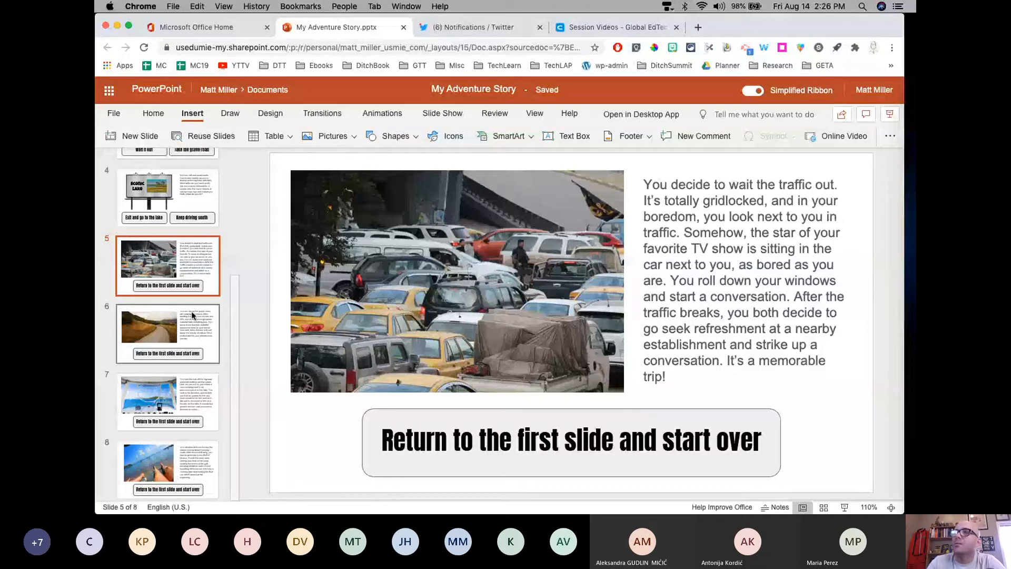
left_click(177, 453)
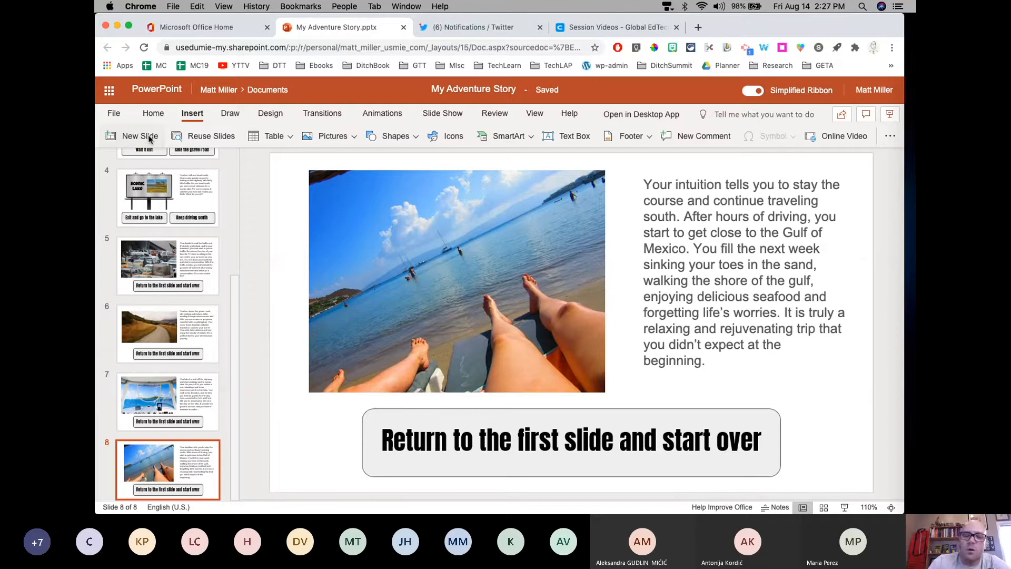
Step: Add a blank slide after slide 8 and open it
left_click(150, 138)
left_click(577, 423)
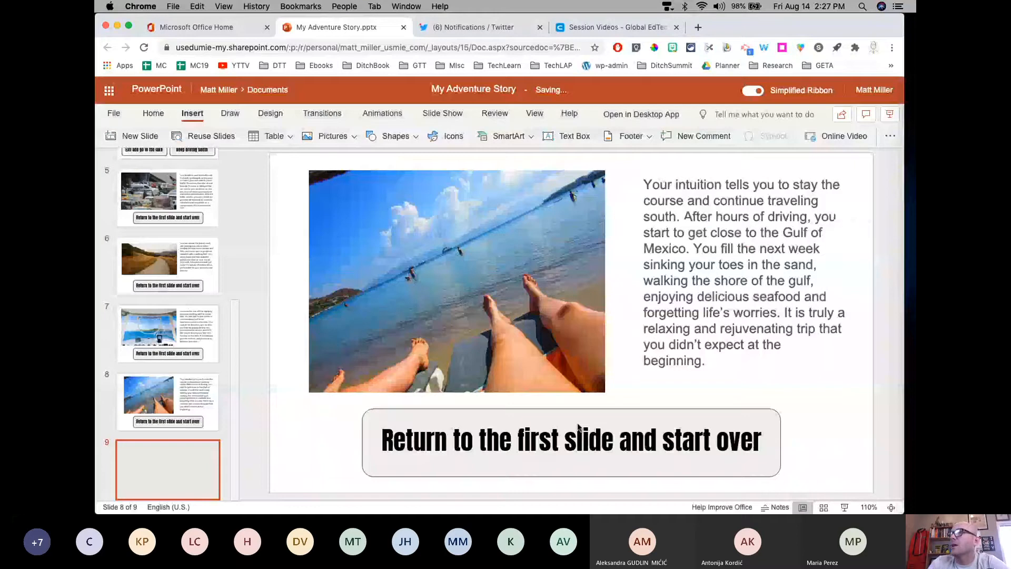
left_click(162, 466)
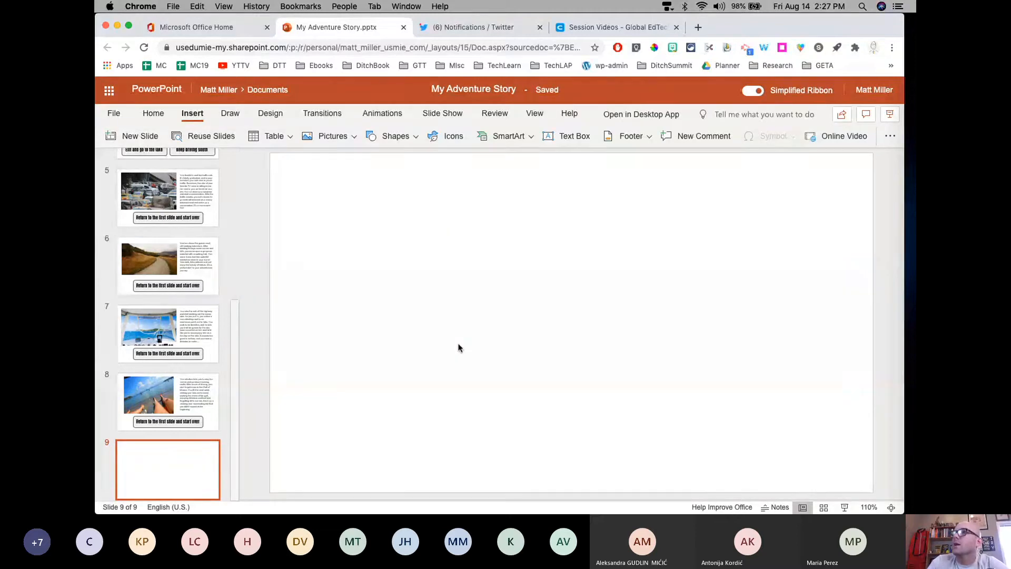
Step: Add a rounded rectangle about 1.52" wide and 1.00" high near the top centre of slide 9
left_click(391, 136)
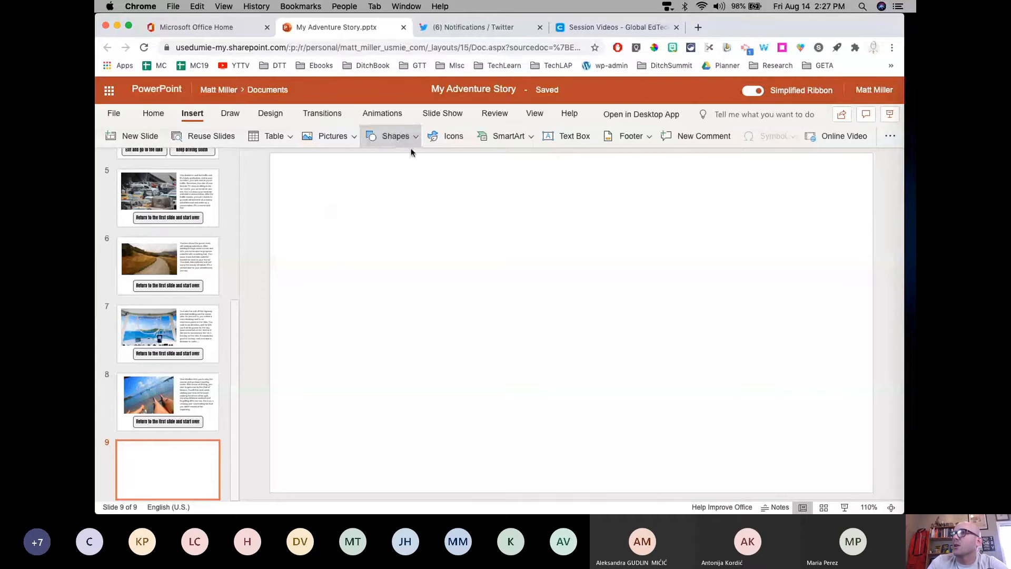
left_click(405, 179)
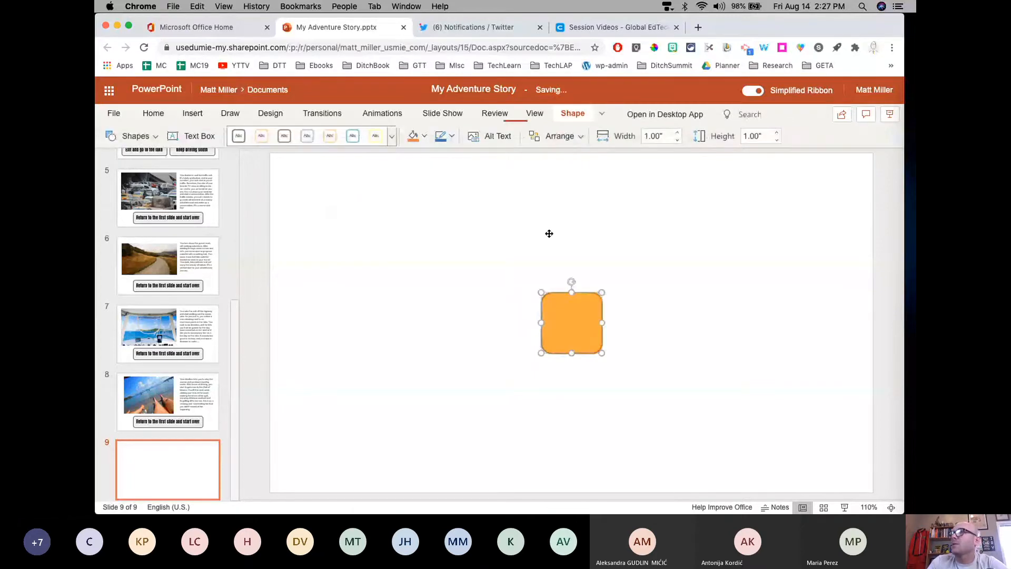
left_click_drag(549, 234, 494, 191)
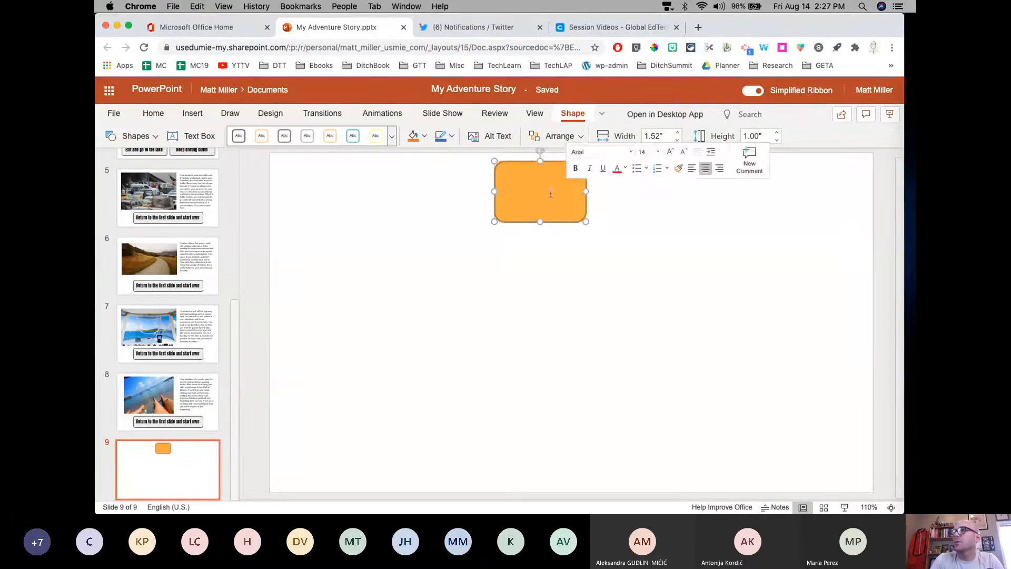
Step: Label the rounded rectangle on slide 9 "You want to go on vacation."
type("You want")
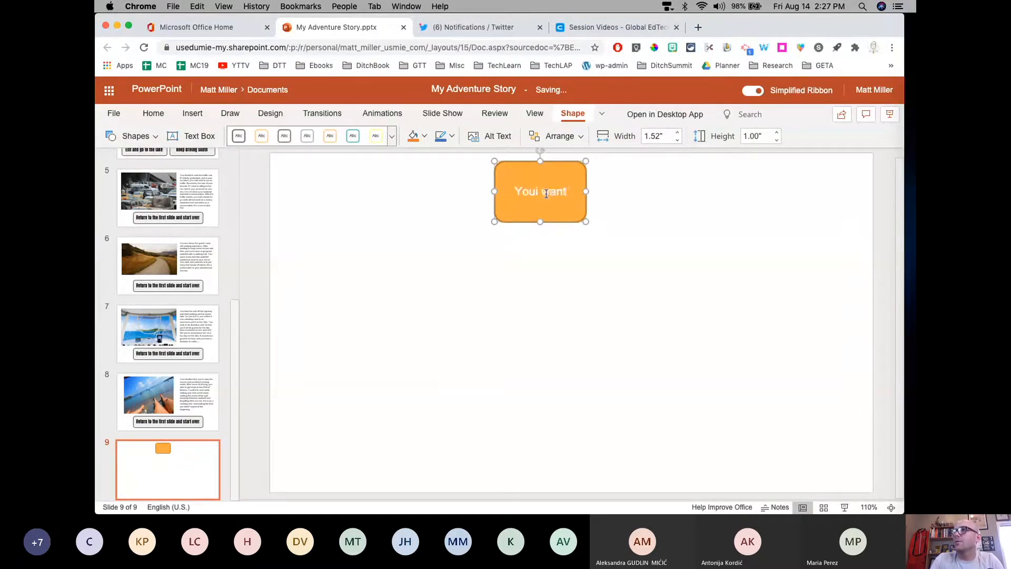
key("BackSpace")
key("BackSpace")
key("BackSpace")
key("BackSpace")
key("BackSpace")
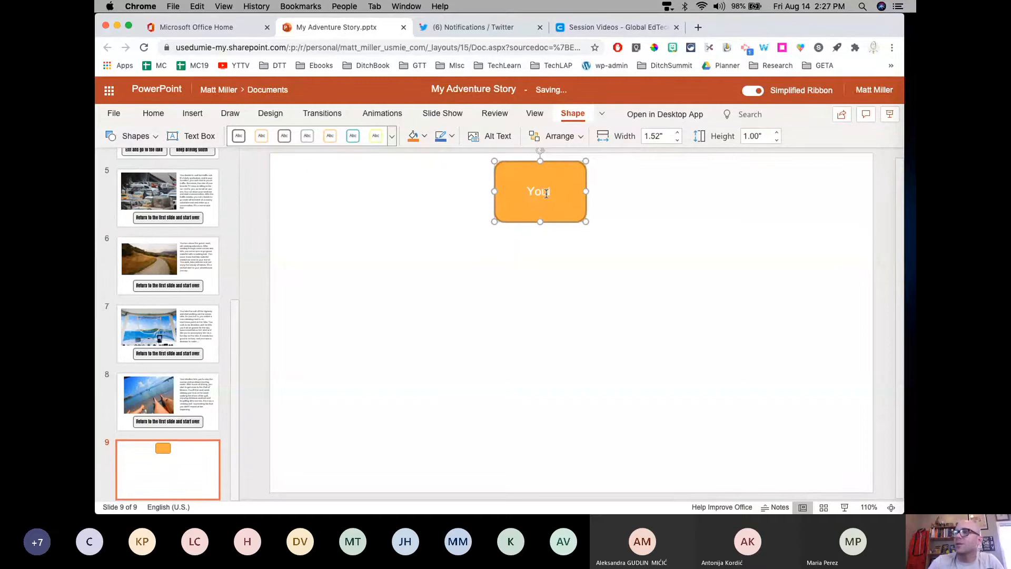
type("want to go on va")
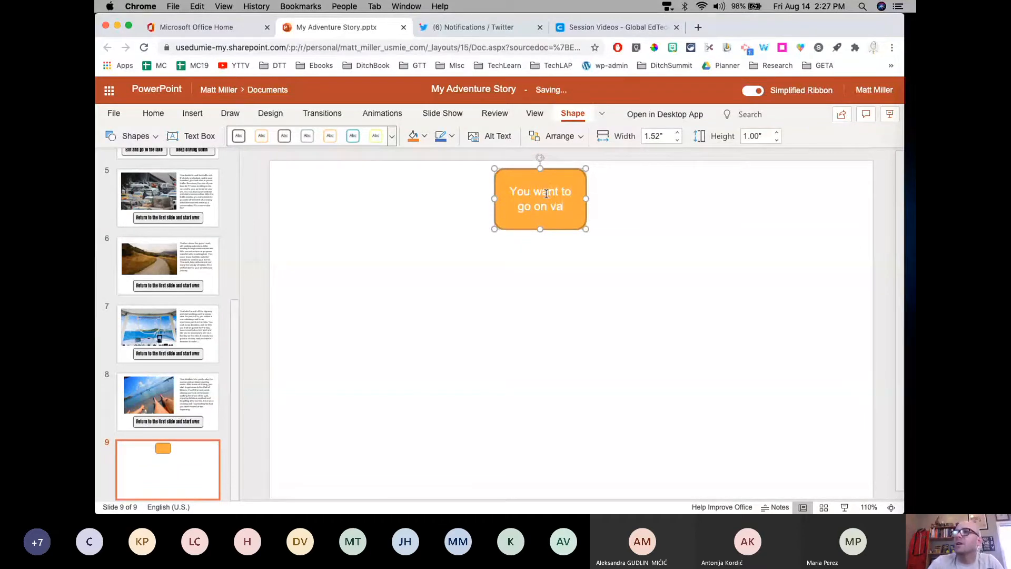
type("c")
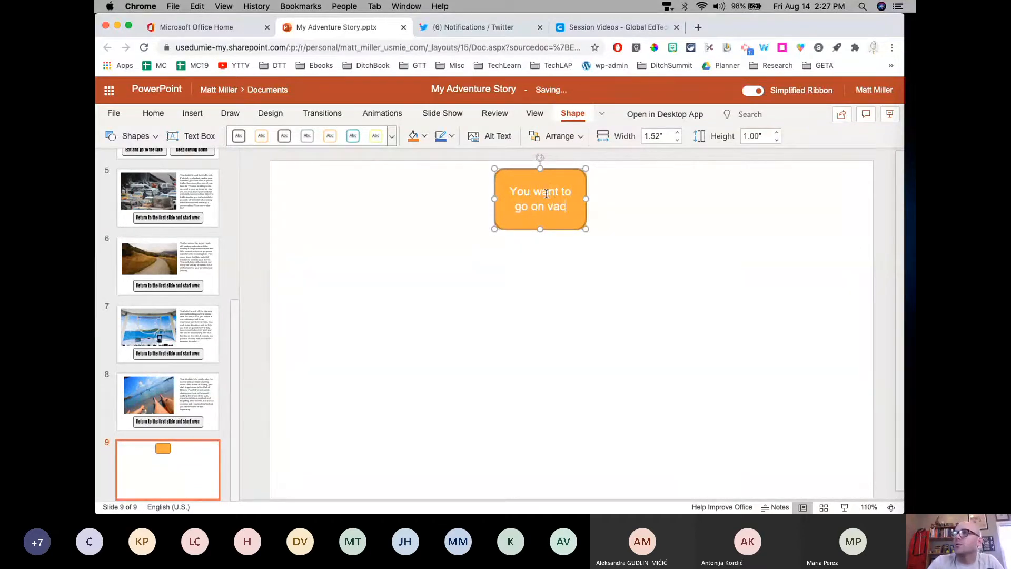
type("ation.")
left_click(408, 178)
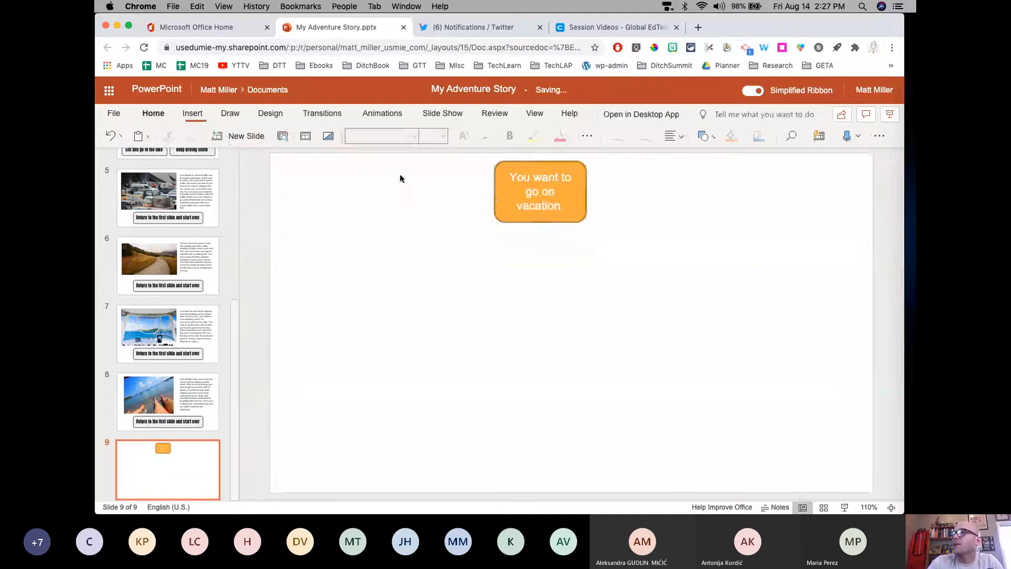
Step: Add a right block arrow angled down to the right from the rounded rectangle's lower right corner and label it "South"
left_click(192, 113)
left_click(393, 136)
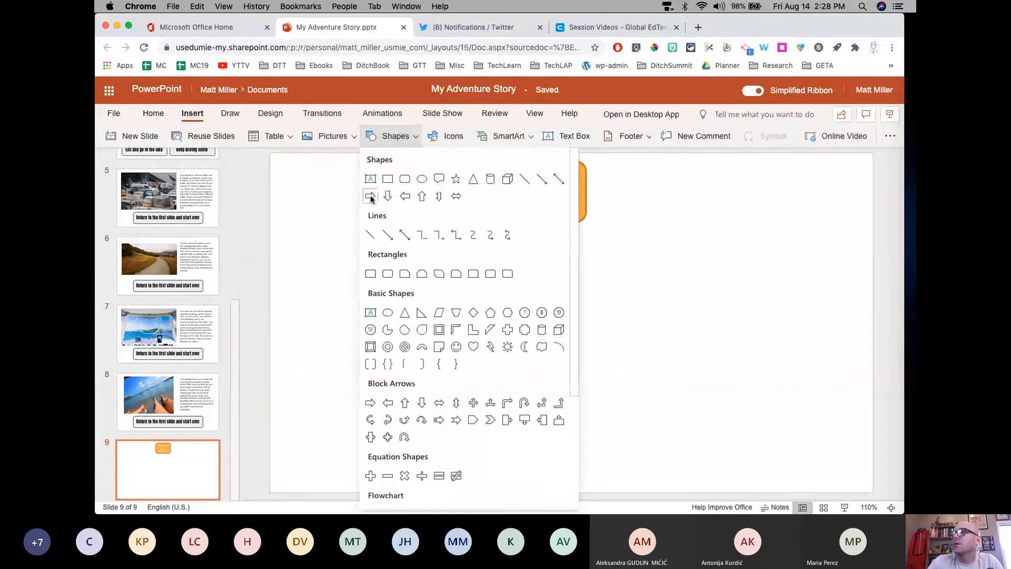
left_click(370, 197)
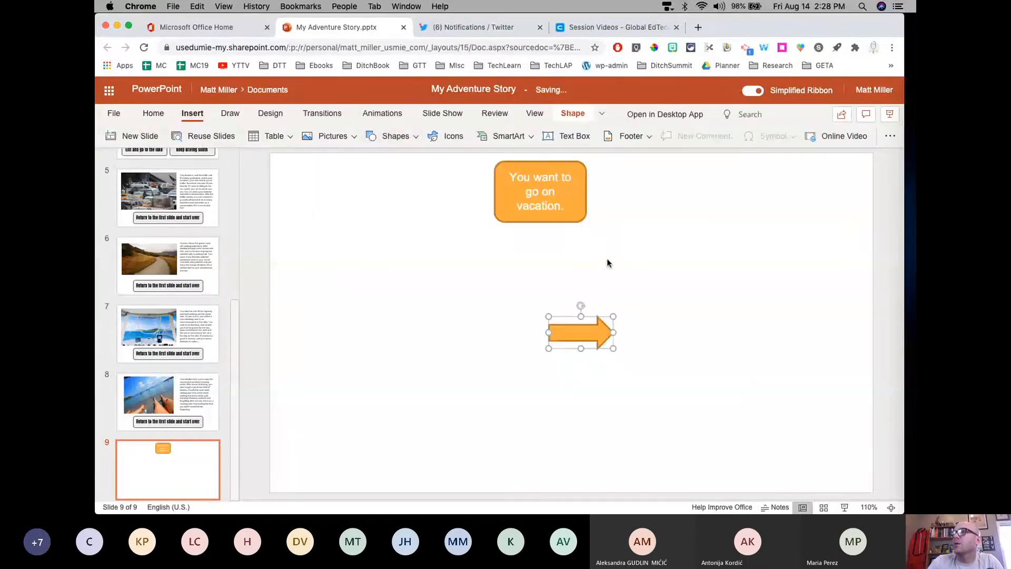
left_click(589, 312)
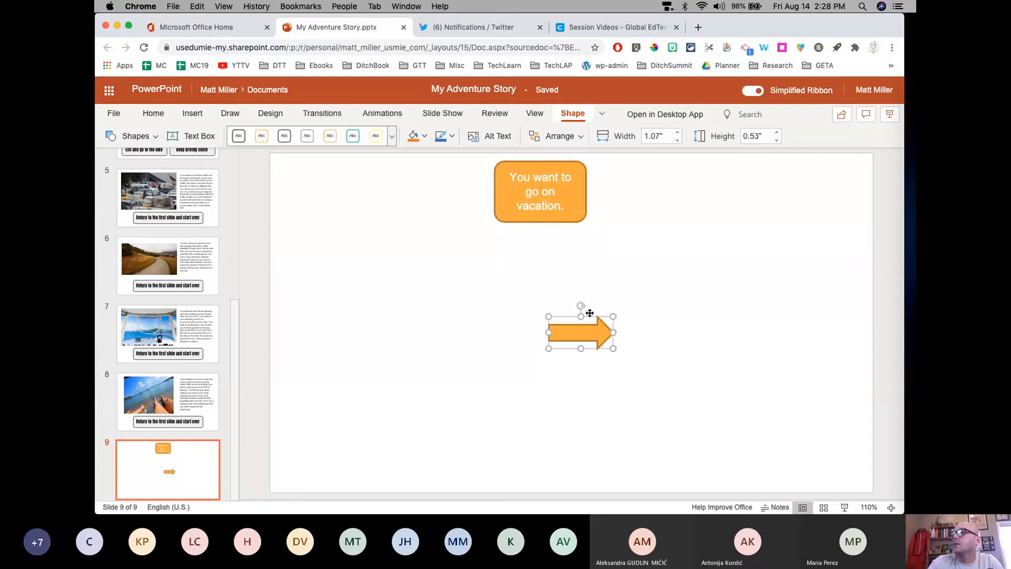
left_click_drag(580, 306, 600, 243)
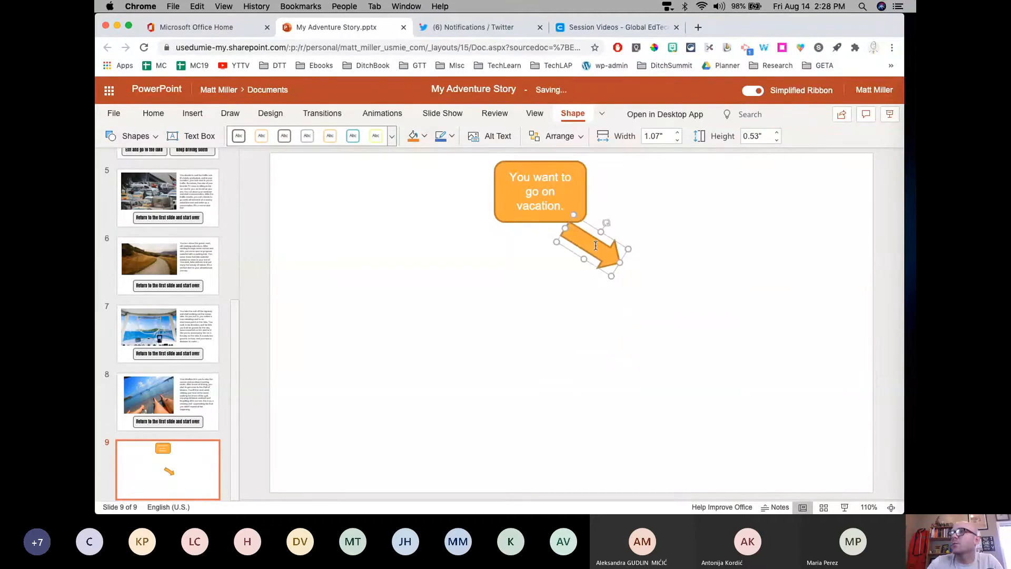
type("South")
Step: Add a left block arrow angled down to the left from the rounded rectangle's lower left corner and label it "North"
left_click(192, 113)
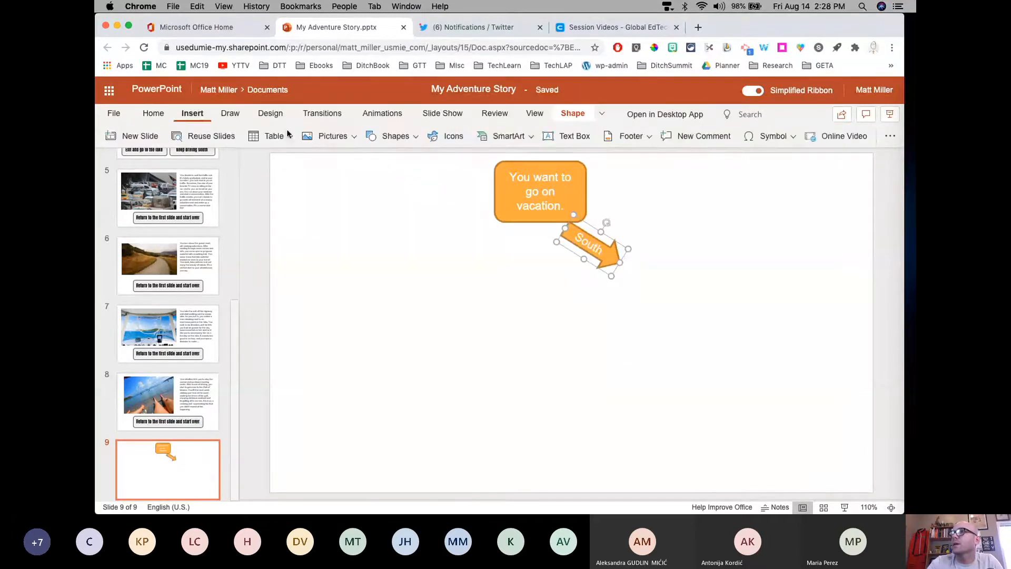
left_click(394, 136)
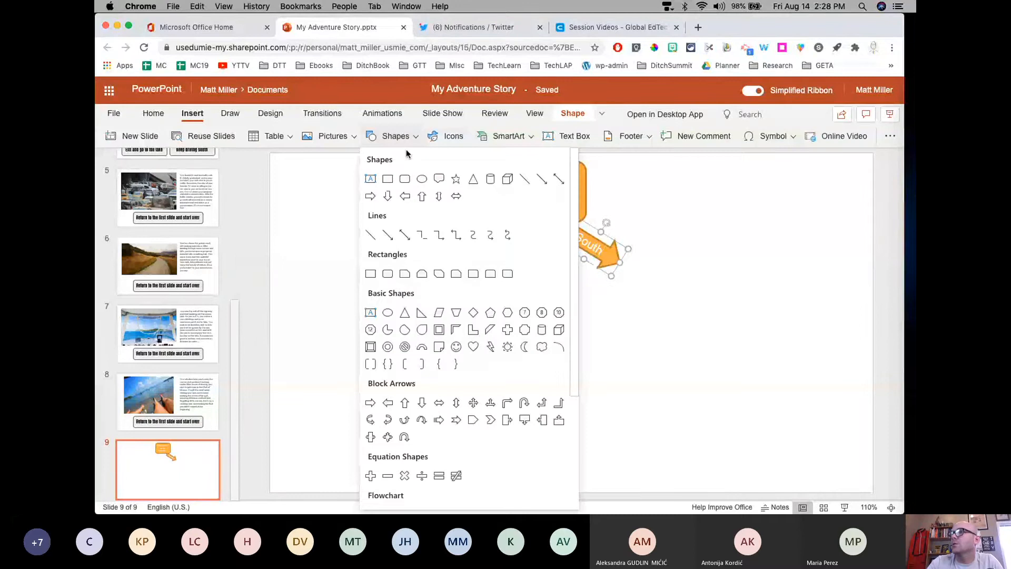
left_click(404, 196)
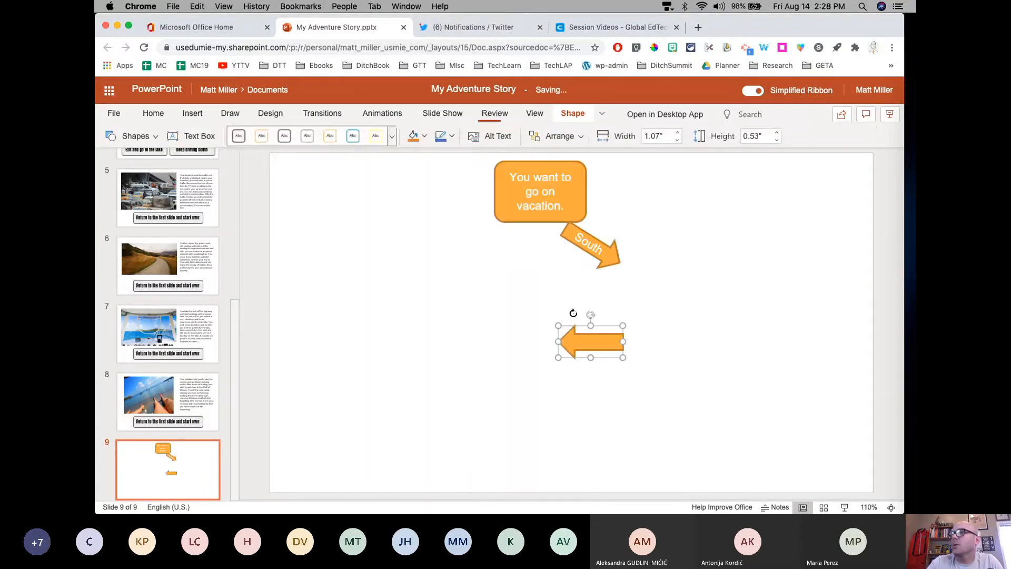
left_click_drag(573, 312, 583, 306)
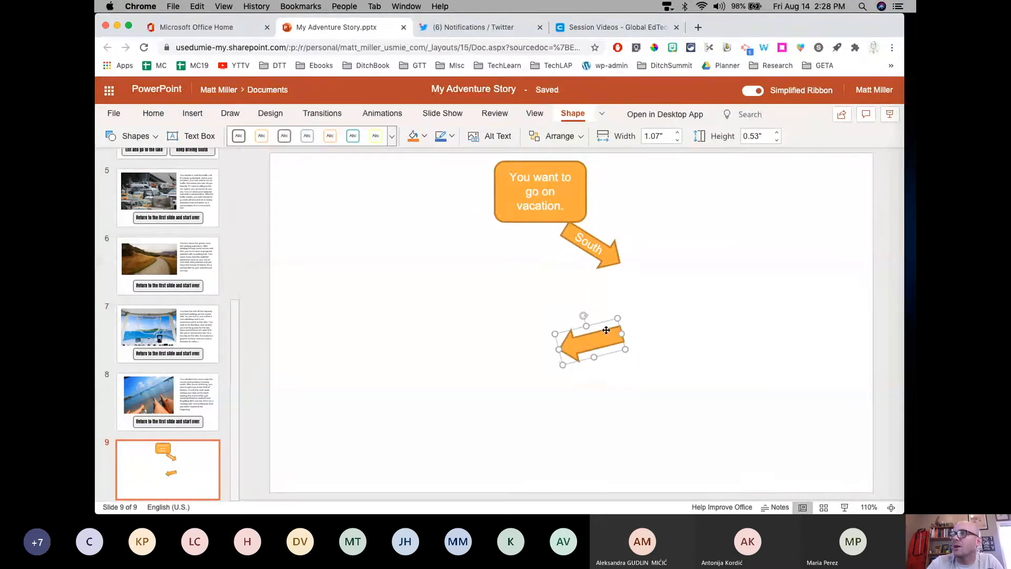
left_click_drag(606, 330, 480, 215)
type("North")
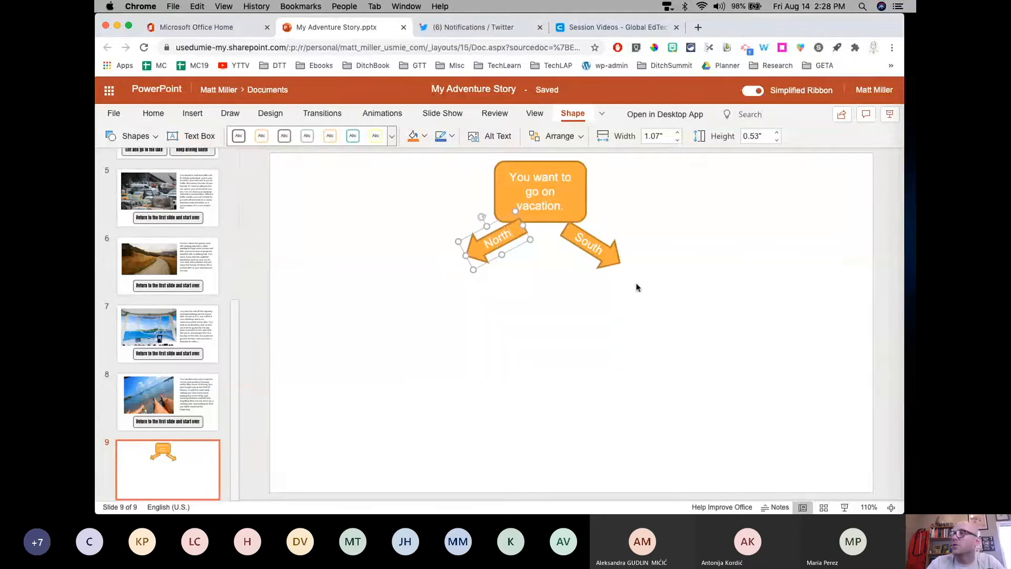
left_click(604, 240)
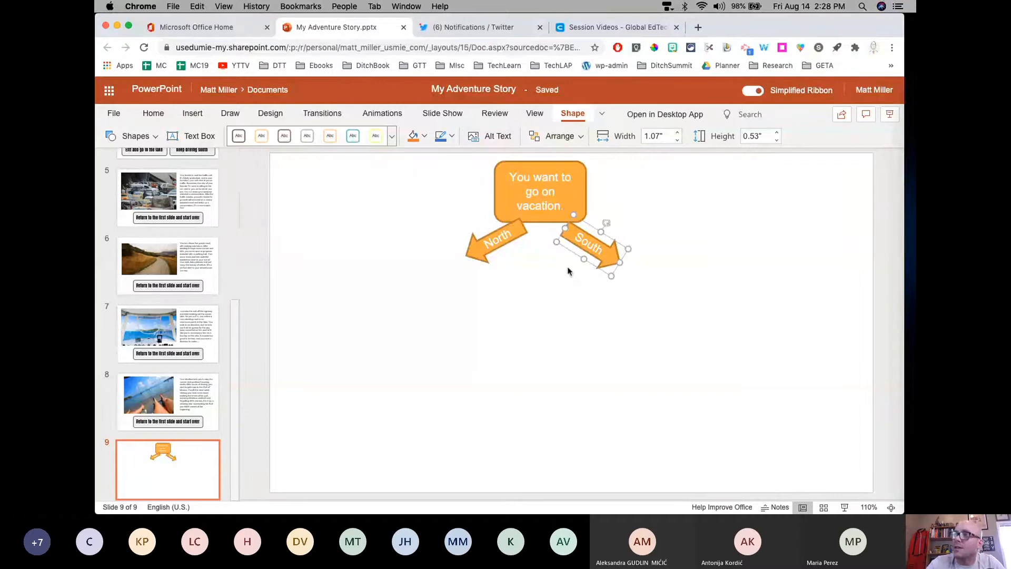